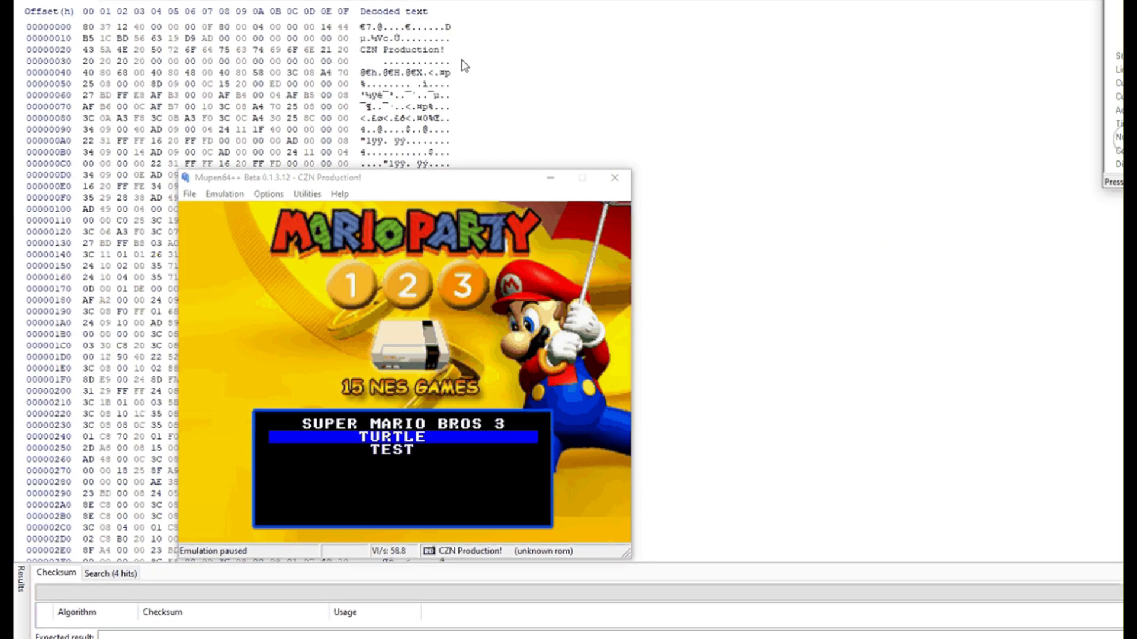
# Search the ROM in the hex editor for the text string "mario".
pyautogui.click(391, 142)
pyautogui.hotkey('ctrl', 'f')
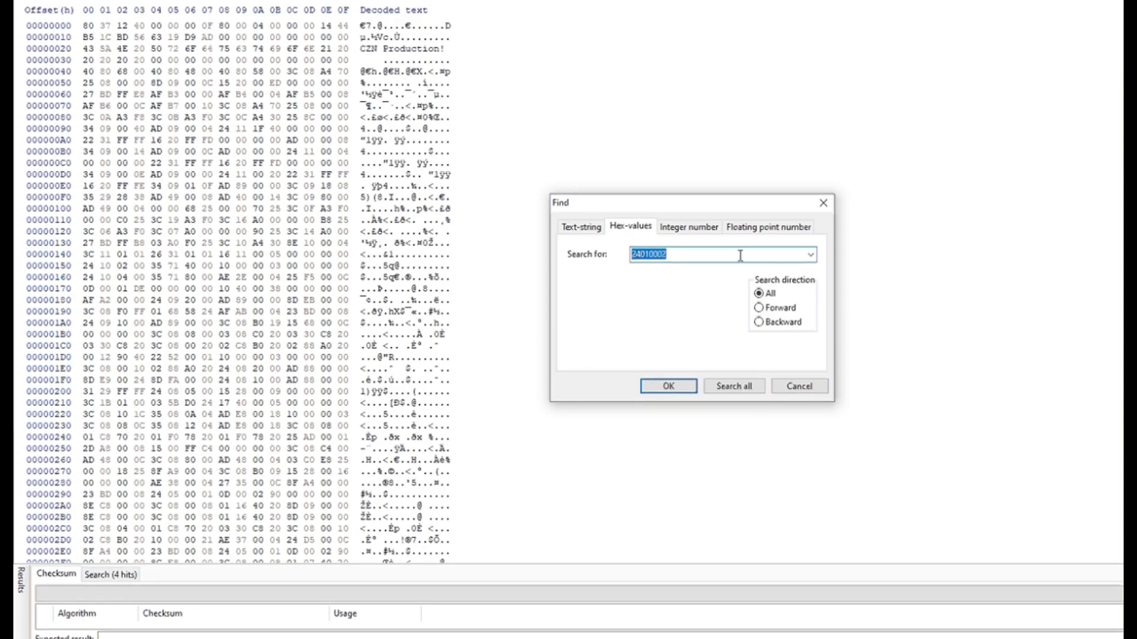
pyautogui.write('mario')
pyautogui.press('Return')
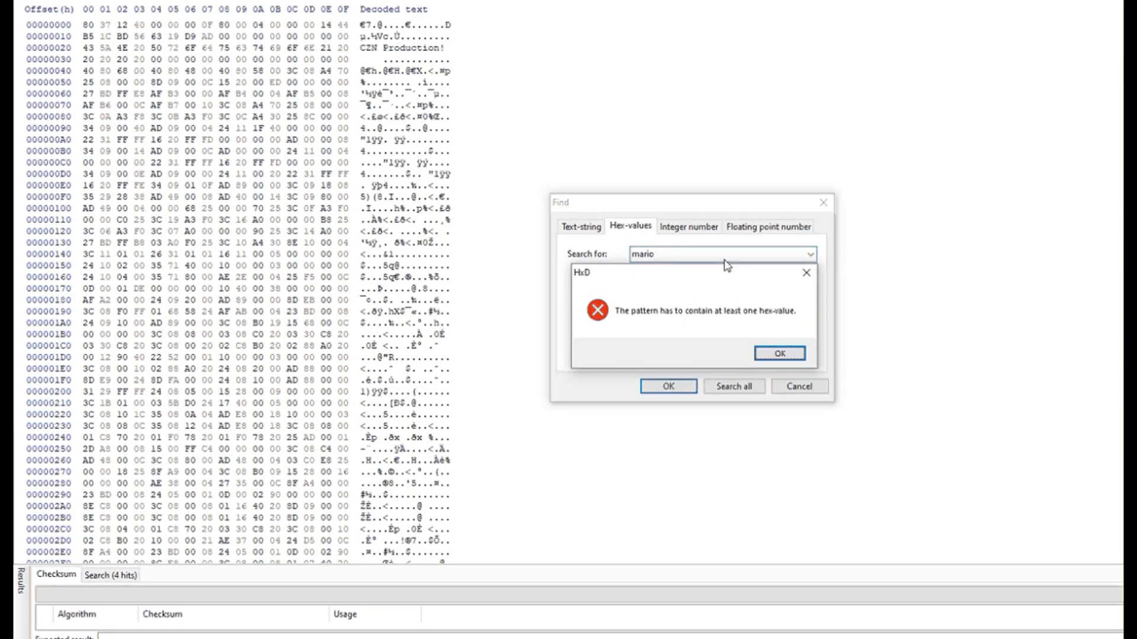
pyautogui.click(774, 354)
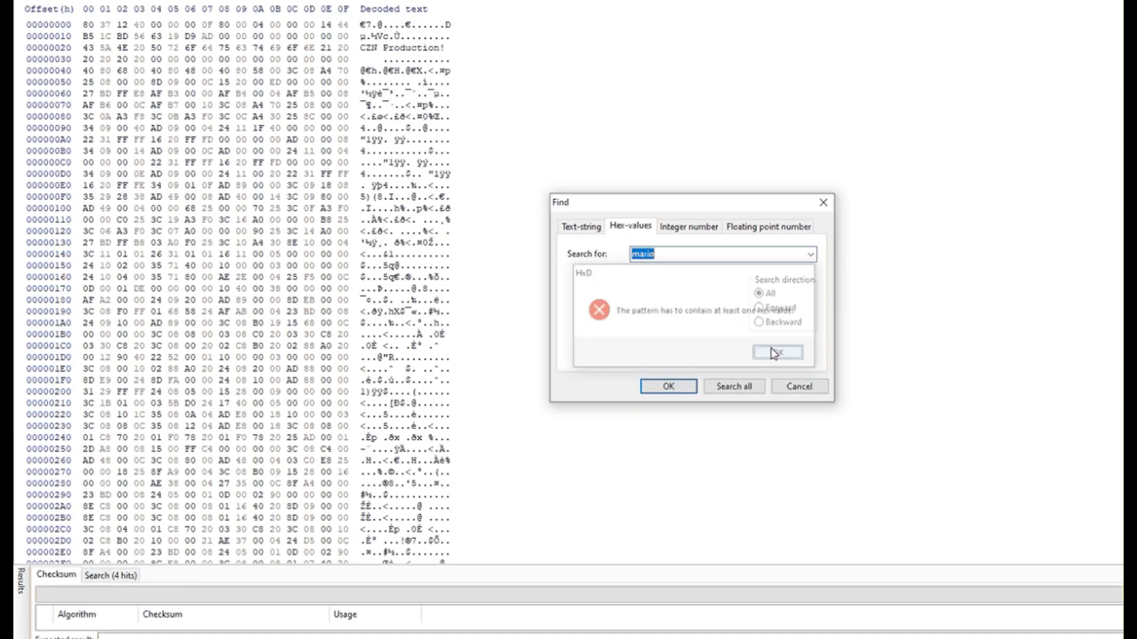
pyautogui.click(582, 226)
pyautogui.click(669, 387)
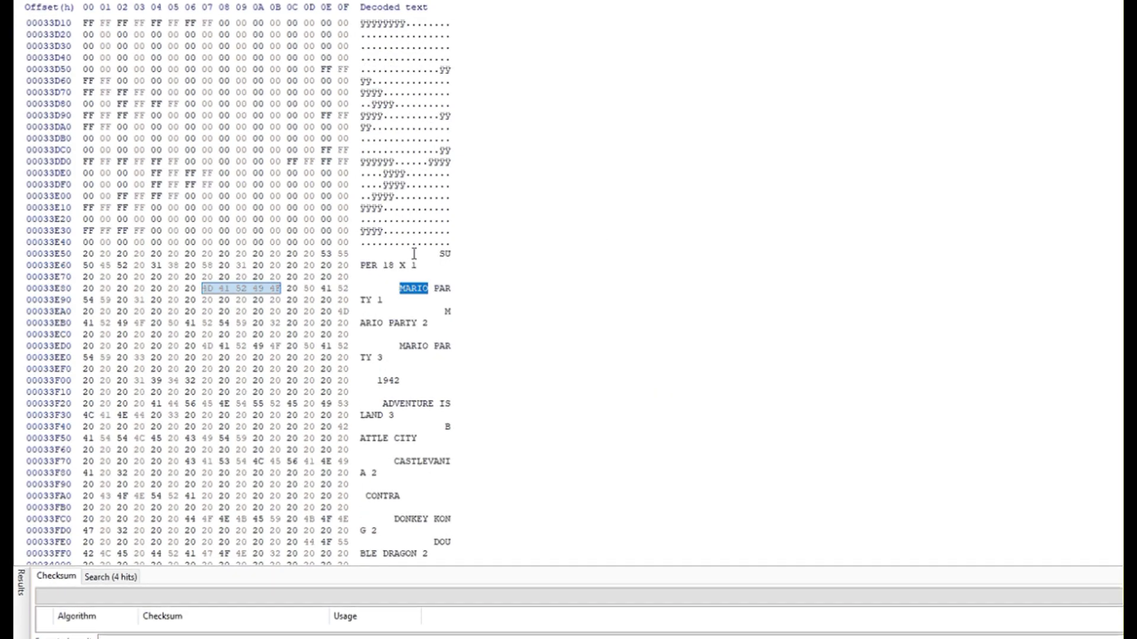
# Examine the decoded game title list around the match and the text and empty data following it.
pyautogui.scroll(-1, 403, 413)
pyautogui.scroll(-2, 404, 413)
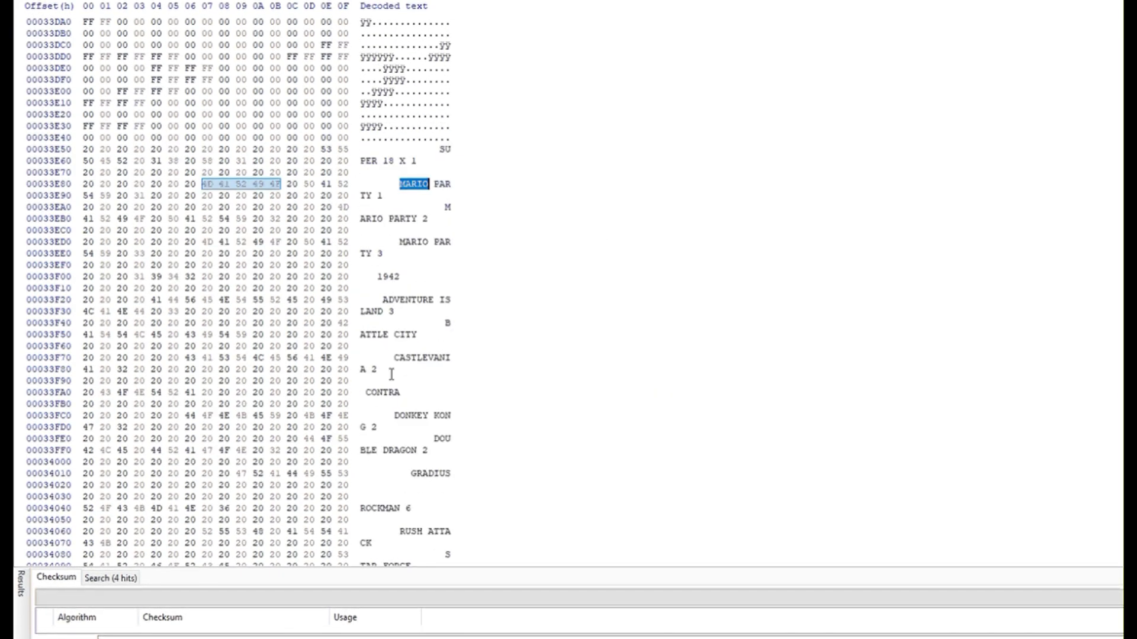
pyautogui.scroll(4, 404, 413)
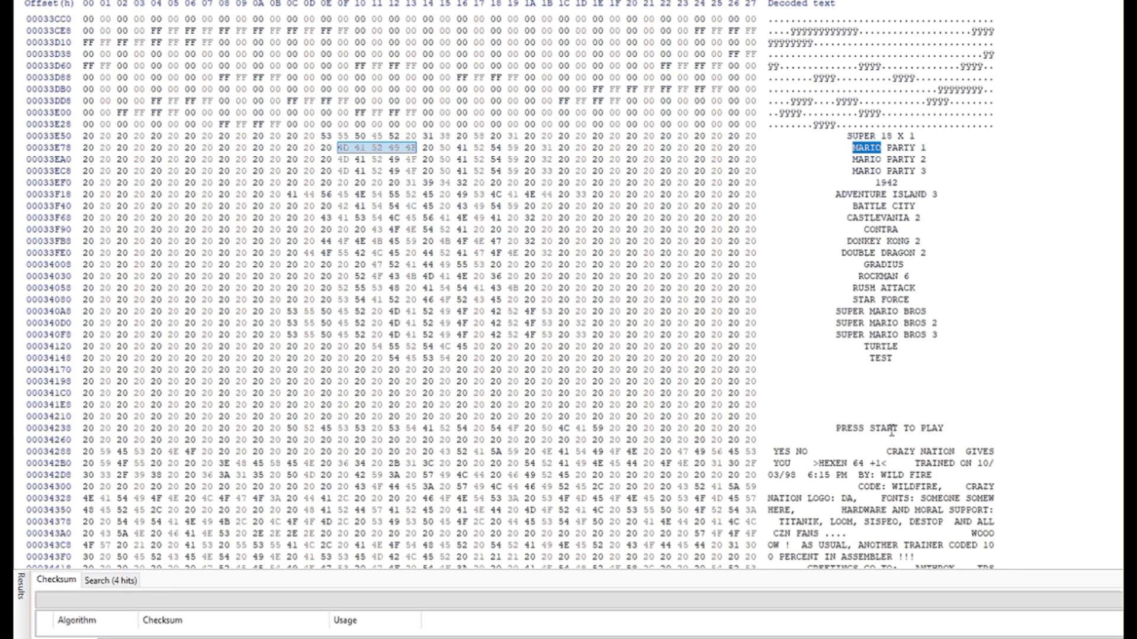
pyautogui.scroll(-20, 887, 383)
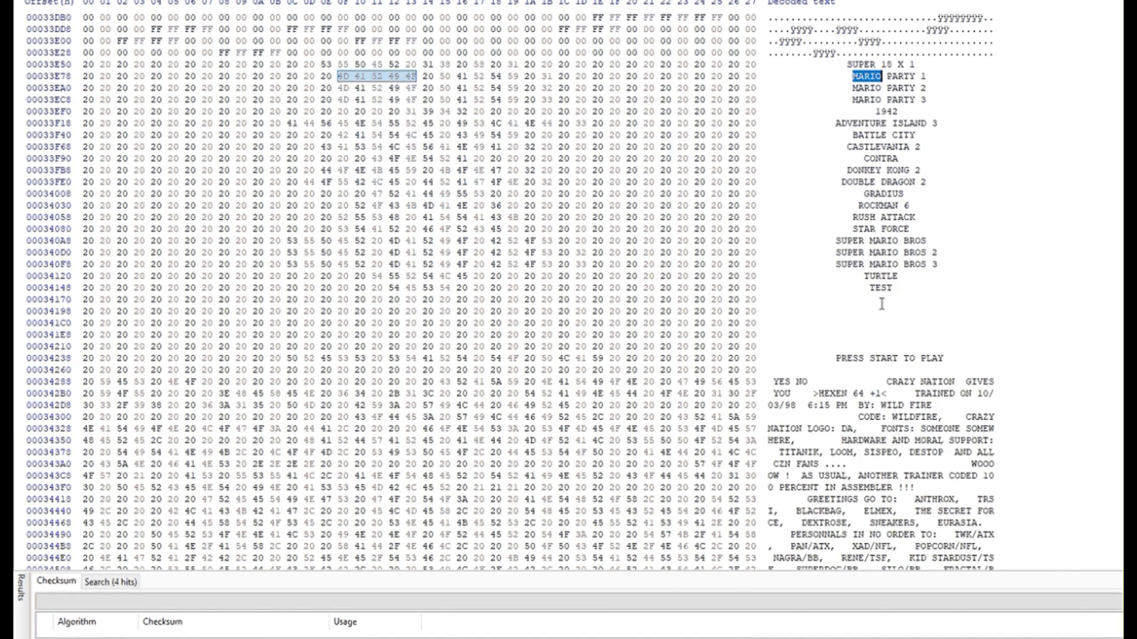
pyautogui.scroll(20, 905, 471)
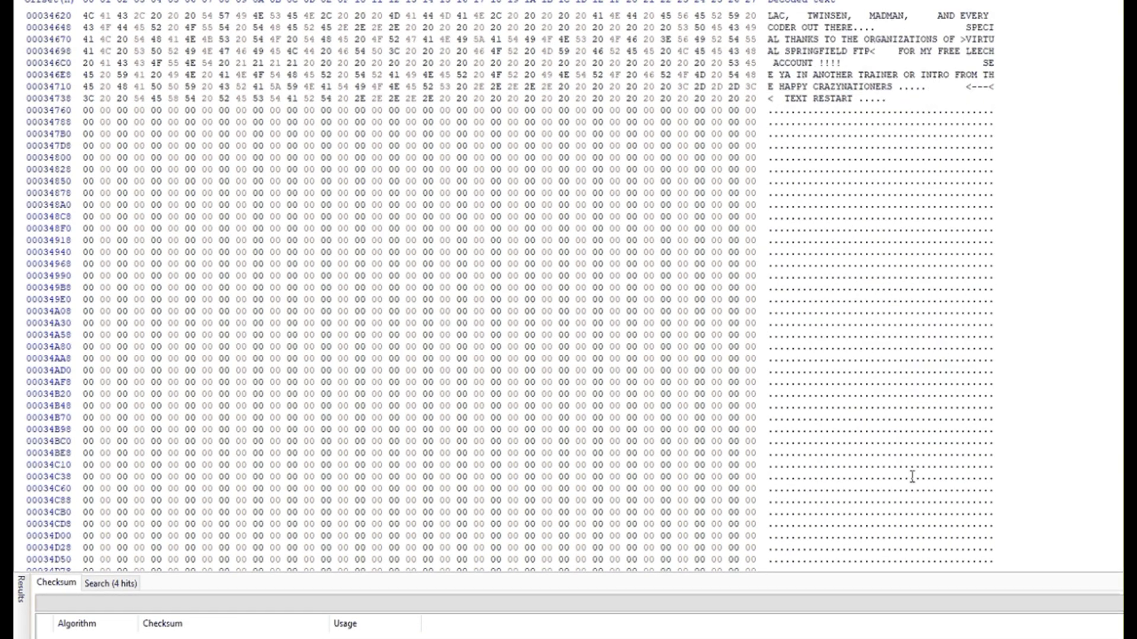
pyautogui.scroll(5, 905, 469)
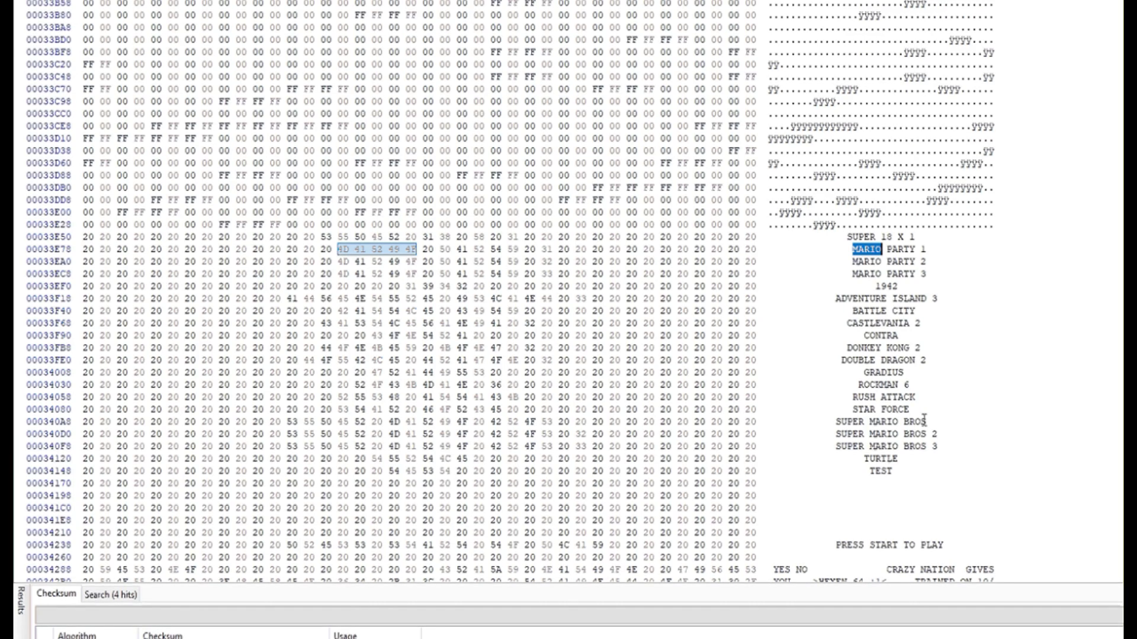
pyautogui.scroll(-15, 544, 405)
pyautogui.scroll(-17, 544, 404)
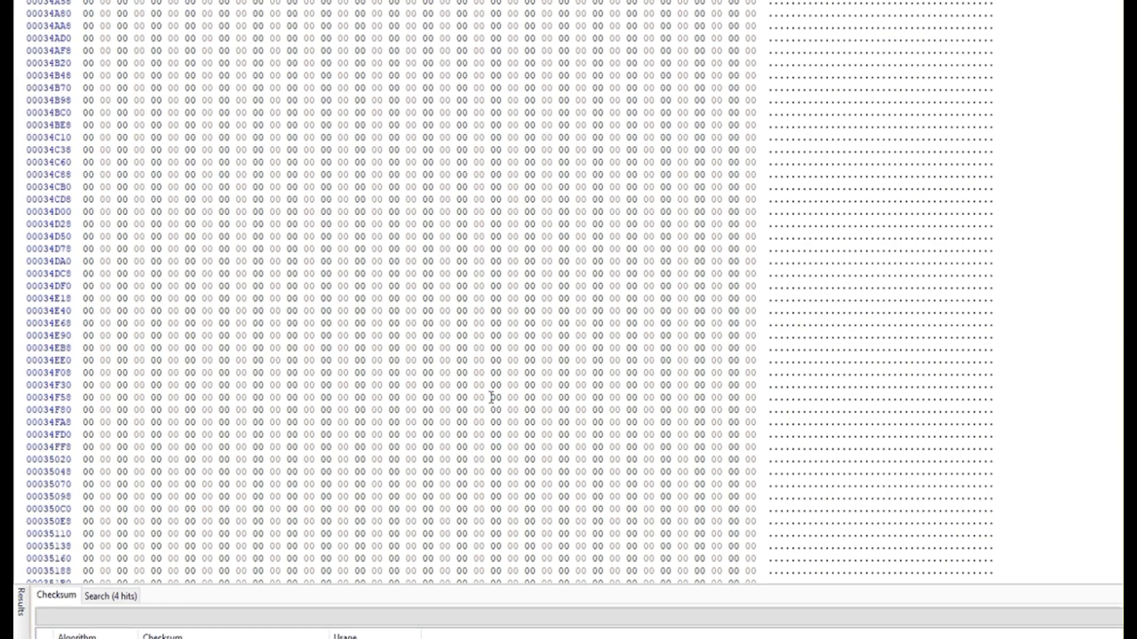
# Go to offset 101000 and select the four bytes 02 00 08 00 at the end of that row.
pyautogui.hotkey('ctrl', 'f')
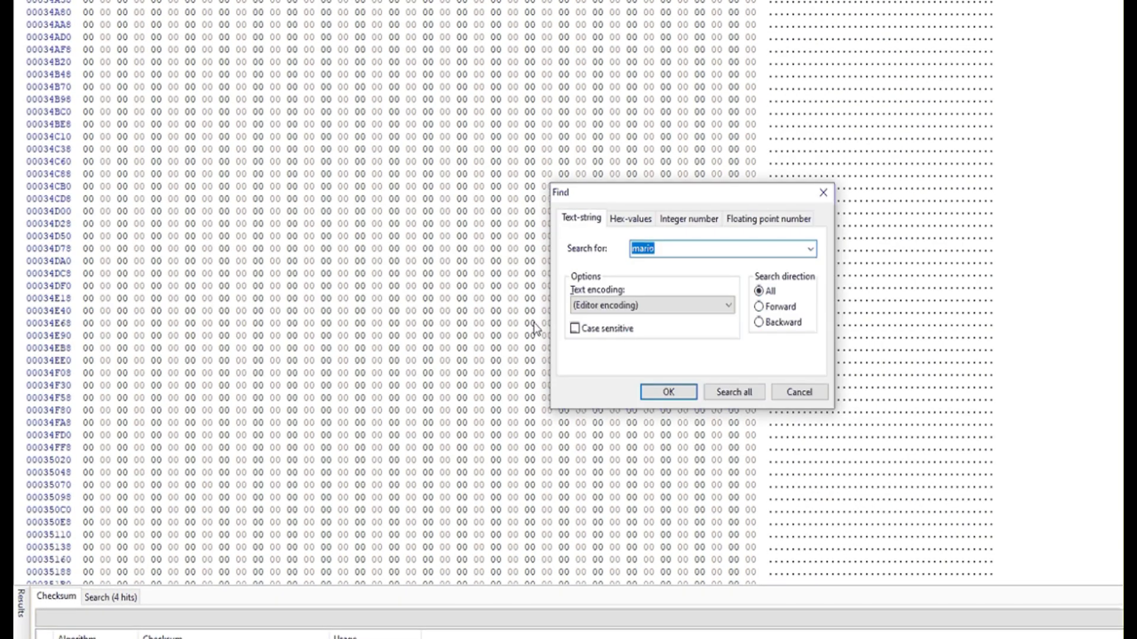
pyautogui.press('Escape')
pyautogui.hotkey('ctrl', 'g')
pyautogui.click(706, 375)
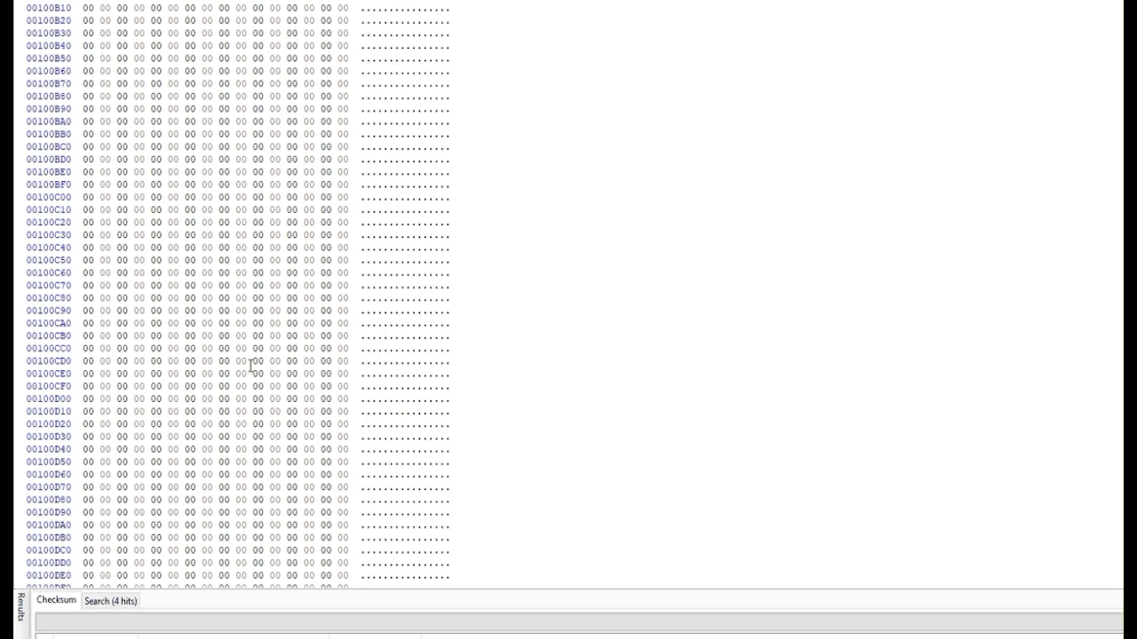
pyautogui.scroll(-15, 228, 325)
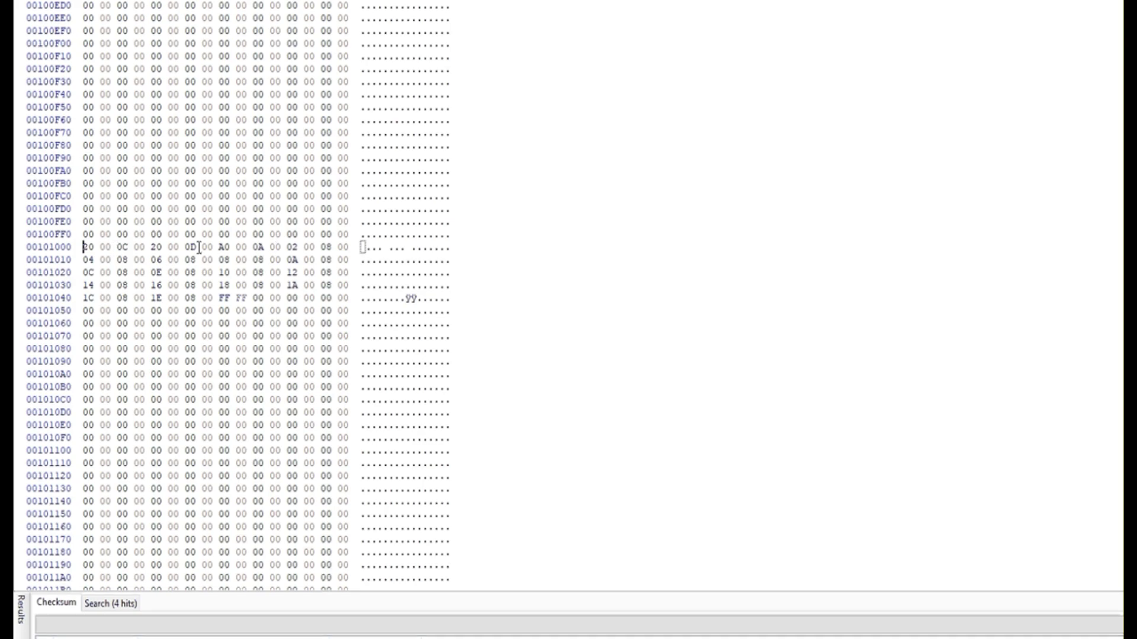
pyautogui.moveTo(289, 248); pyautogui.dragTo(345, 251)
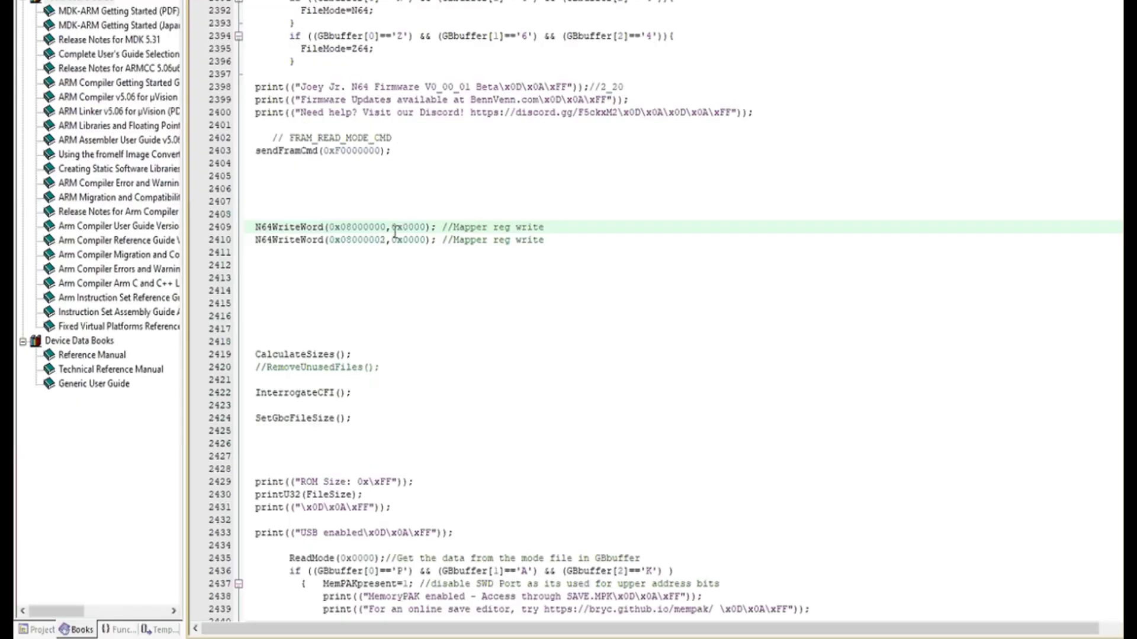
# In the firmware source, replace one zero with 2 in the first N64WriteWord mapper value and one with 8 in the second.
pyautogui.click(408, 228)
pyautogui.write('2')
pyautogui.press('Delete')
pyautogui.click(409, 241)
pyautogui.write('8')
pyautogui.press('Delete')
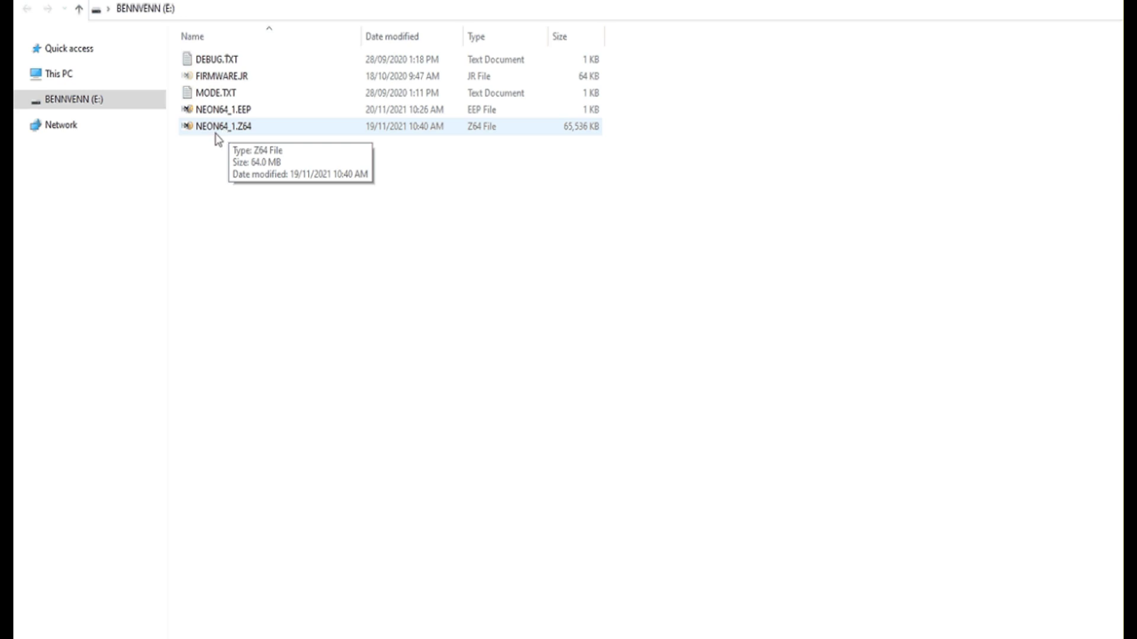
# Open NEON64_1.Z64 from the BENNVENN (E:) drive in the hex editor.
pyautogui.click(225, 134)
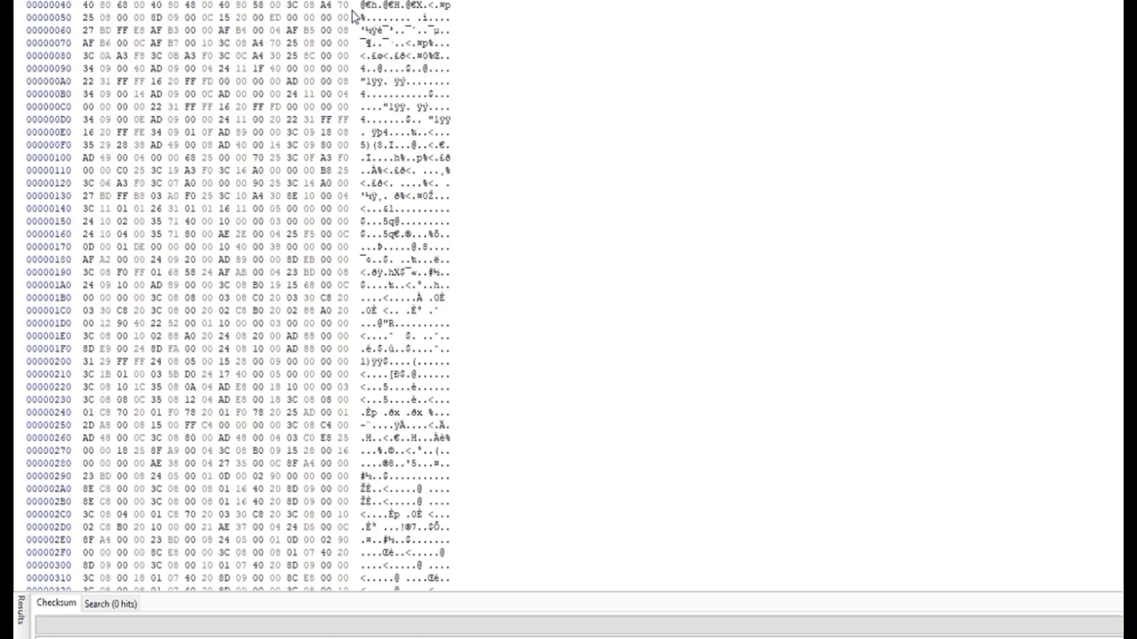
pyautogui.scroll(1, 398, 35)
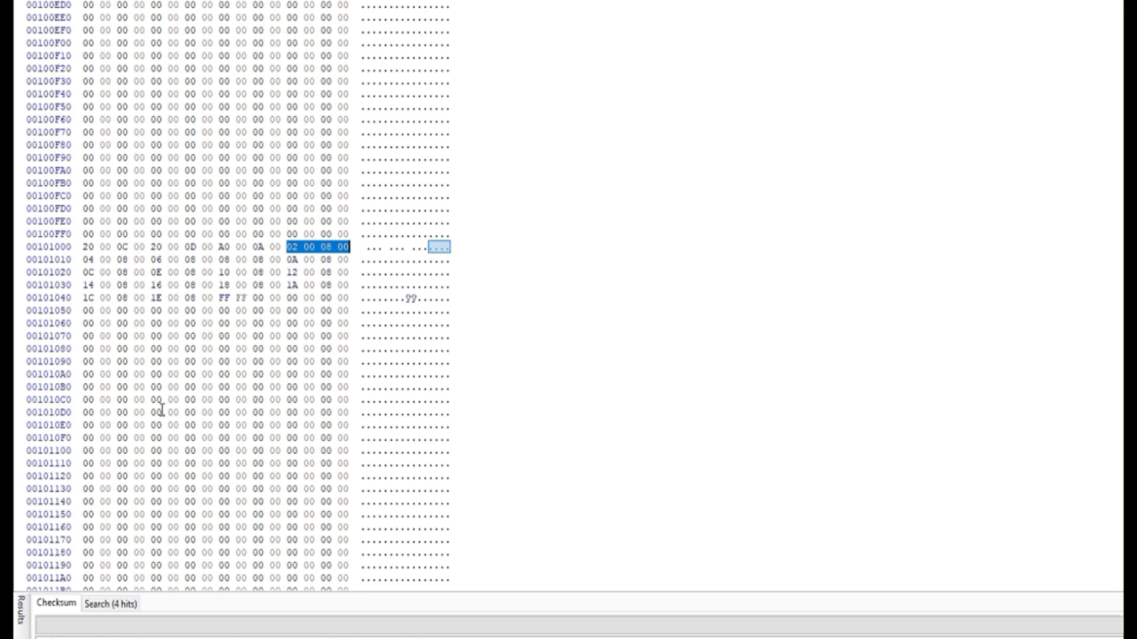
# Highlight the entries of the table at offset 101000 to compare them, including 20 00 0C and 02 00 08 00.
pyautogui.moveTo(85, 249); pyautogui.dragTo(136, 249)
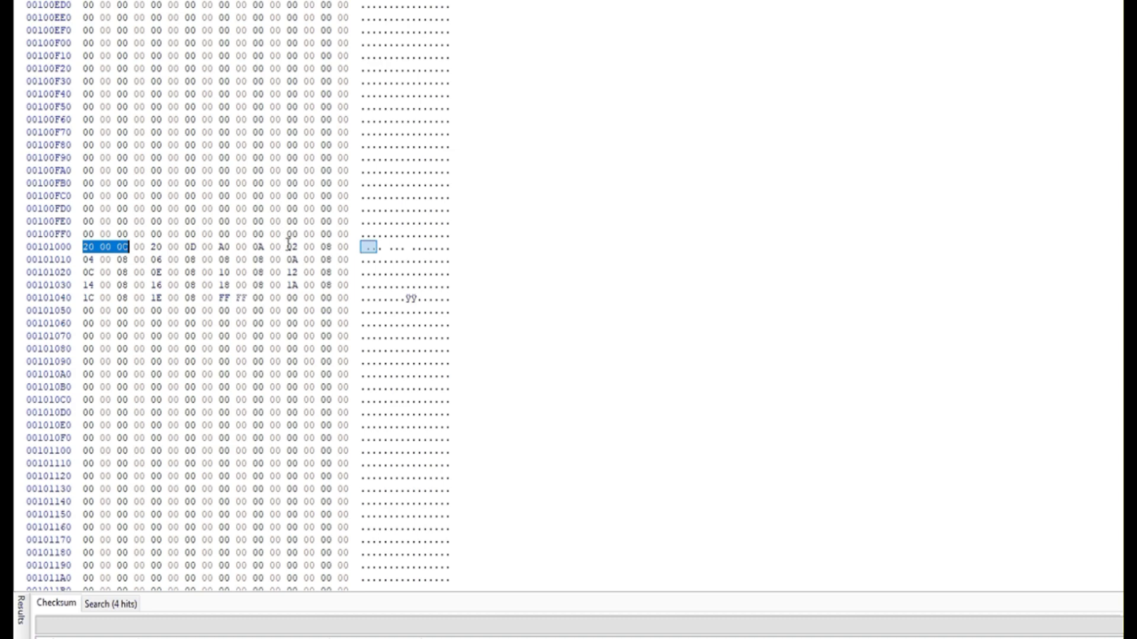
pyautogui.moveTo(288, 247)
pyautogui.mouseDown()
pyautogui.moveTo(350, 247)
pyautogui.moveTo(292, 237)
pyautogui.mouseUp()
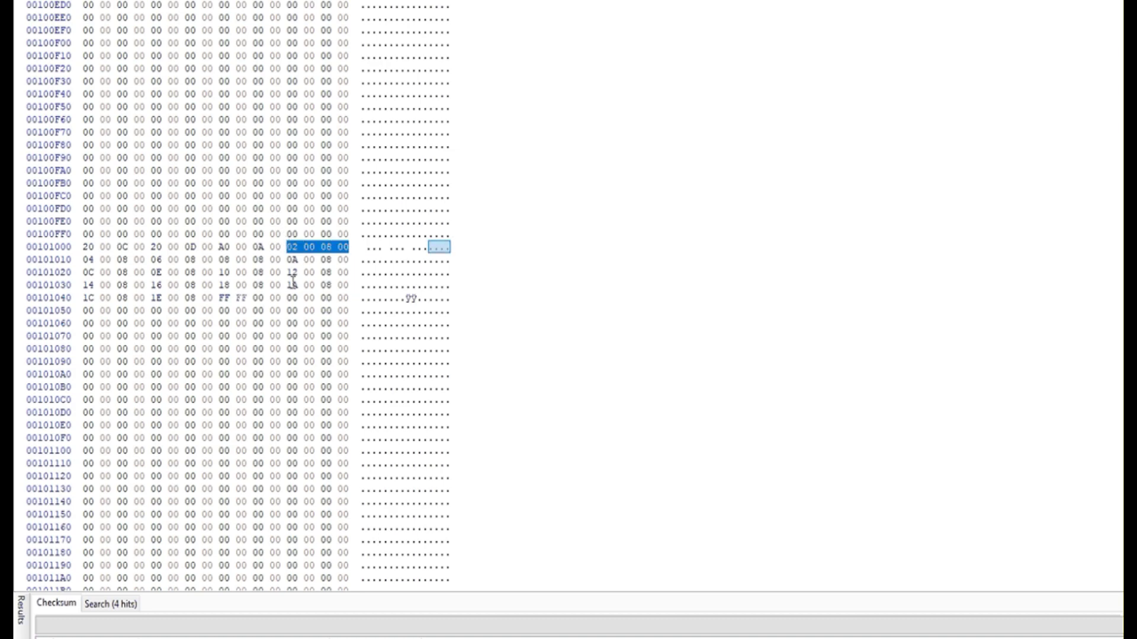
pyautogui.click(294, 259)
pyautogui.moveTo(288, 247); pyautogui.dragTo(297, 247)
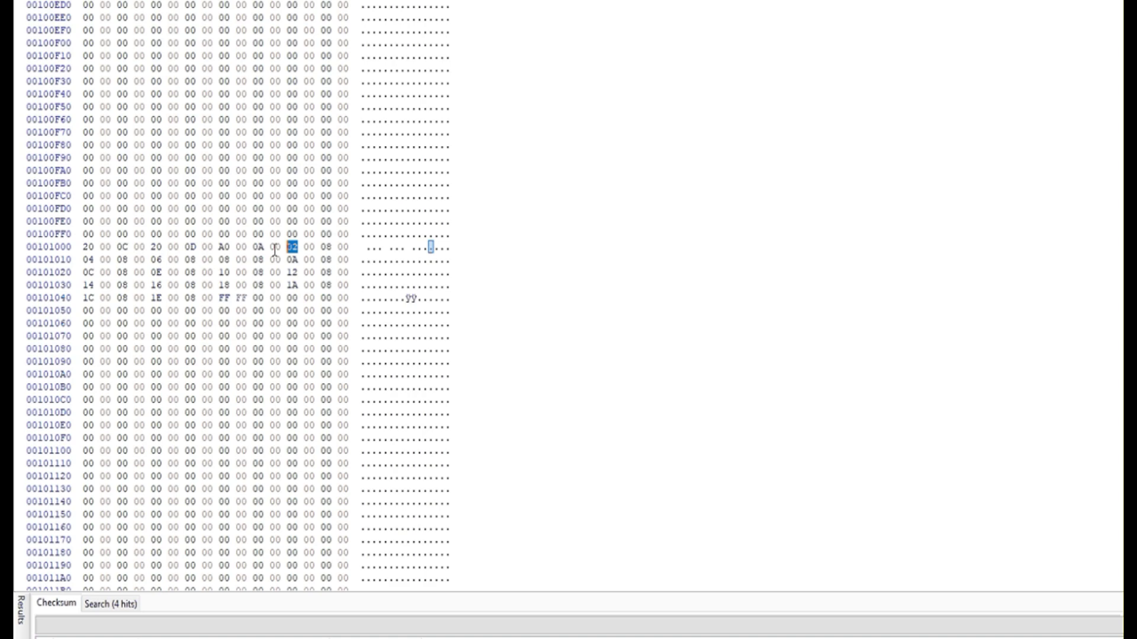
pyautogui.click(332, 249)
pyautogui.scroll(1, 331, 249)
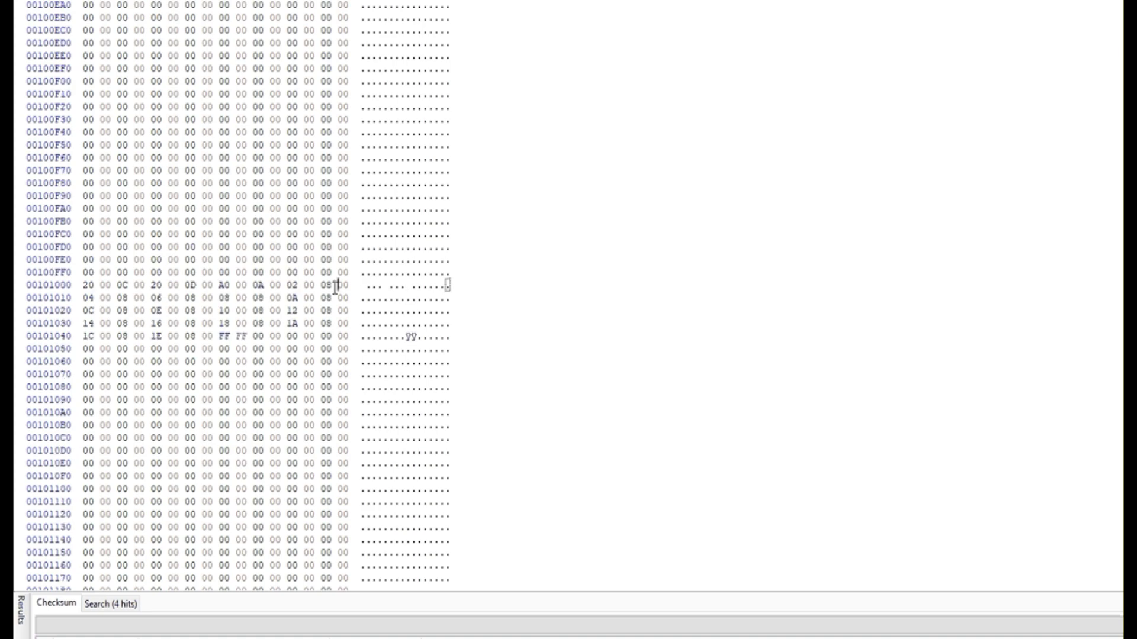
pyautogui.scroll(6, 335, 288)
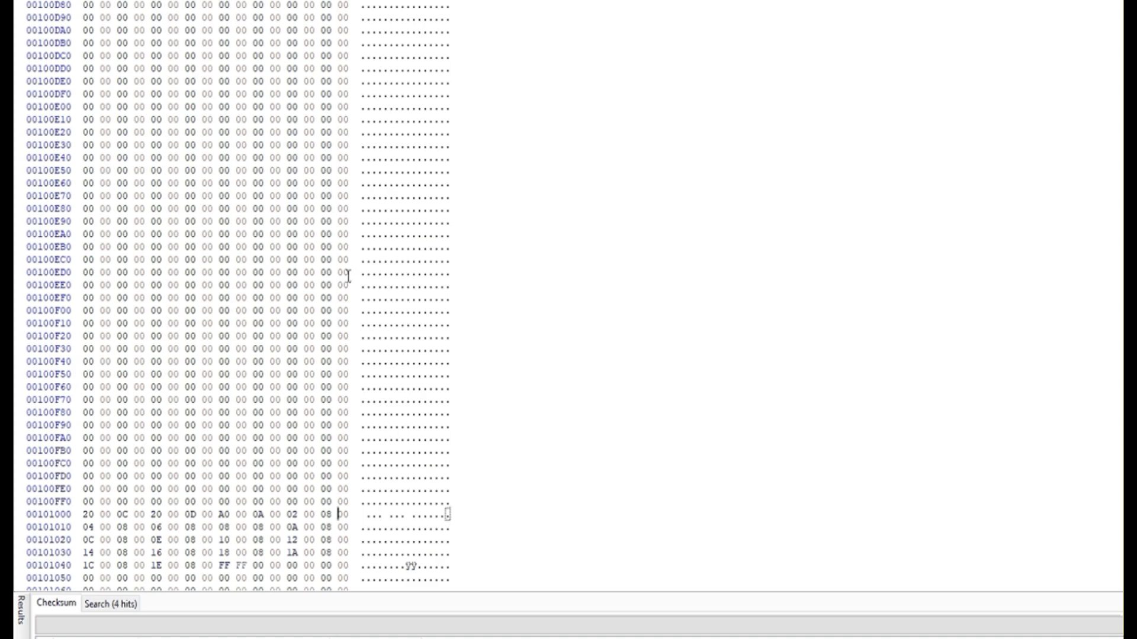
# Switch to Mupen64++ and browse the game menu's pages, ending with Turtle highlighted on the last page.
pyautogui.hotkey('alt', 'Tab')
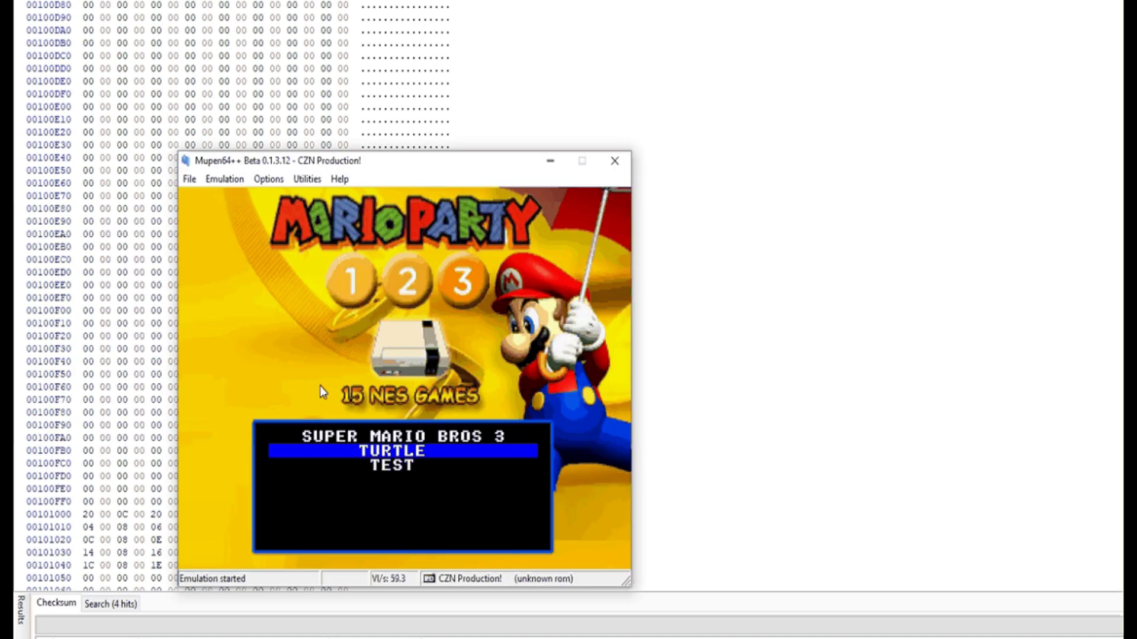
pyautogui.press('Down')
pyautogui.press('Down')
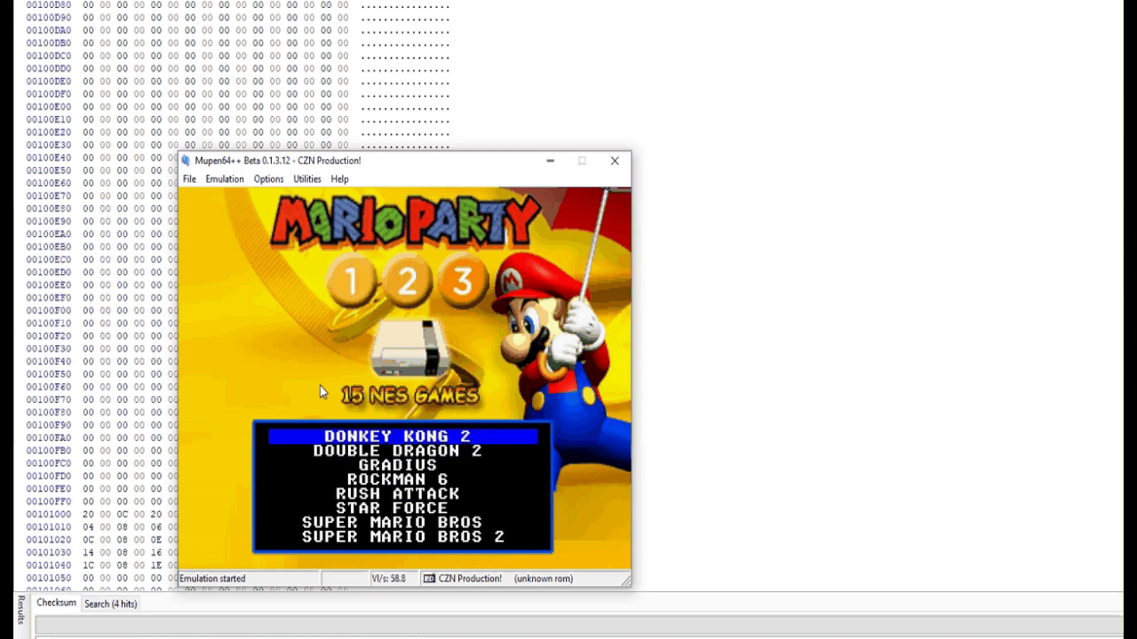
pyautogui.press('Up')
pyautogui.press('Up')
pyautogui.press('Up')
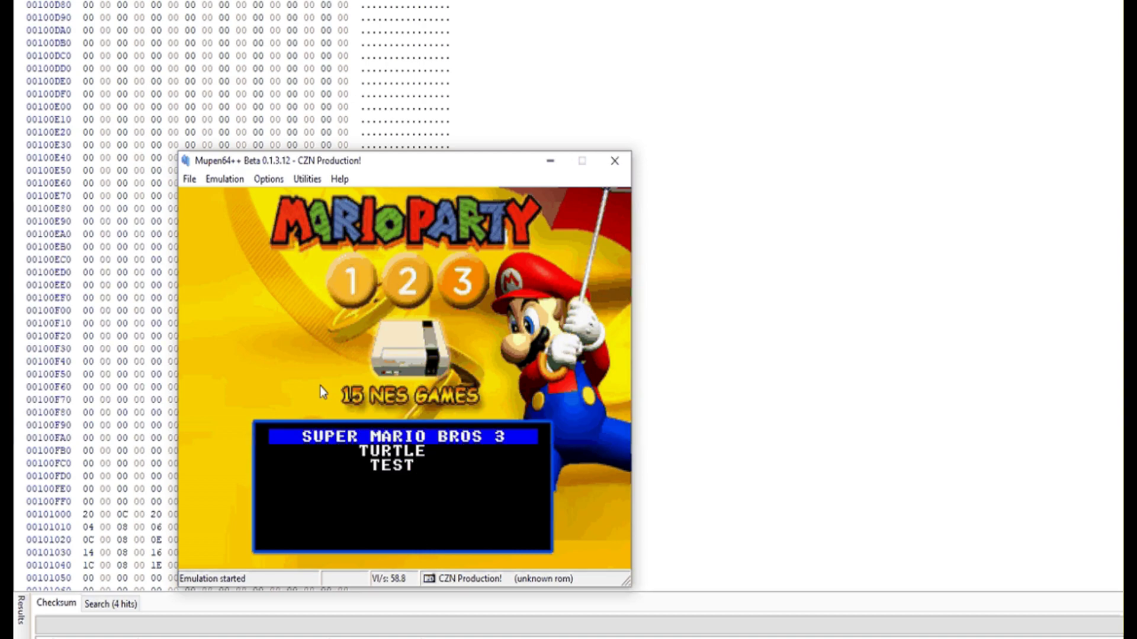
pyautogui.press('Down')
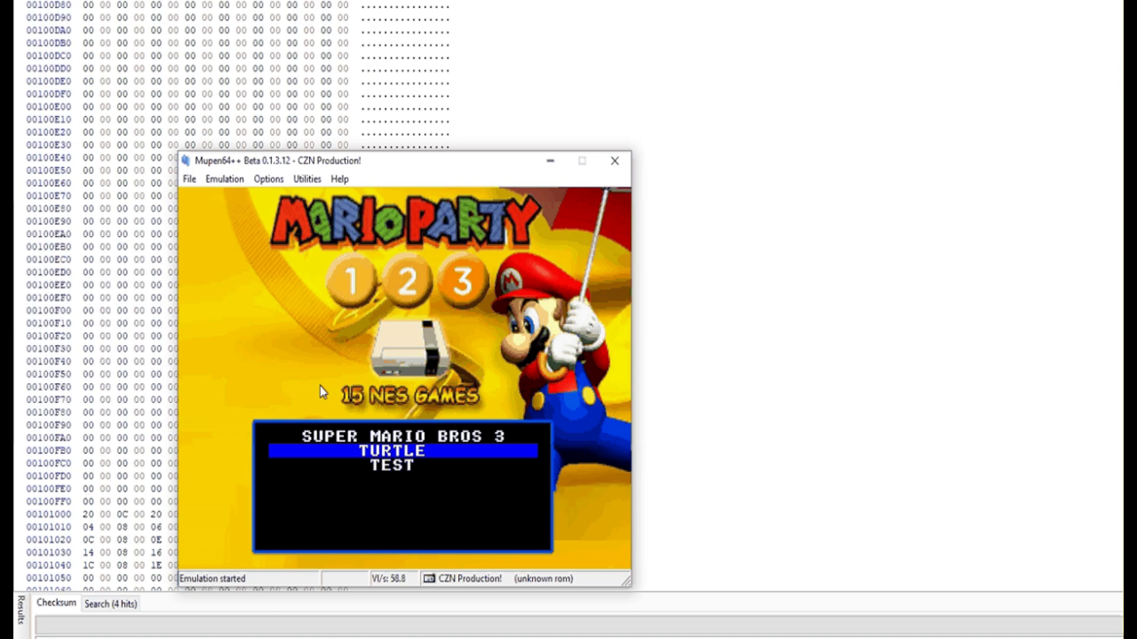
# Switch back to HxD, search the ROM for all occurrences of hex value 0012, and go to another match.
pyautogui.hotkey('alt', 'Tab')
pyautogui.hotkey('ctrl', 'f')
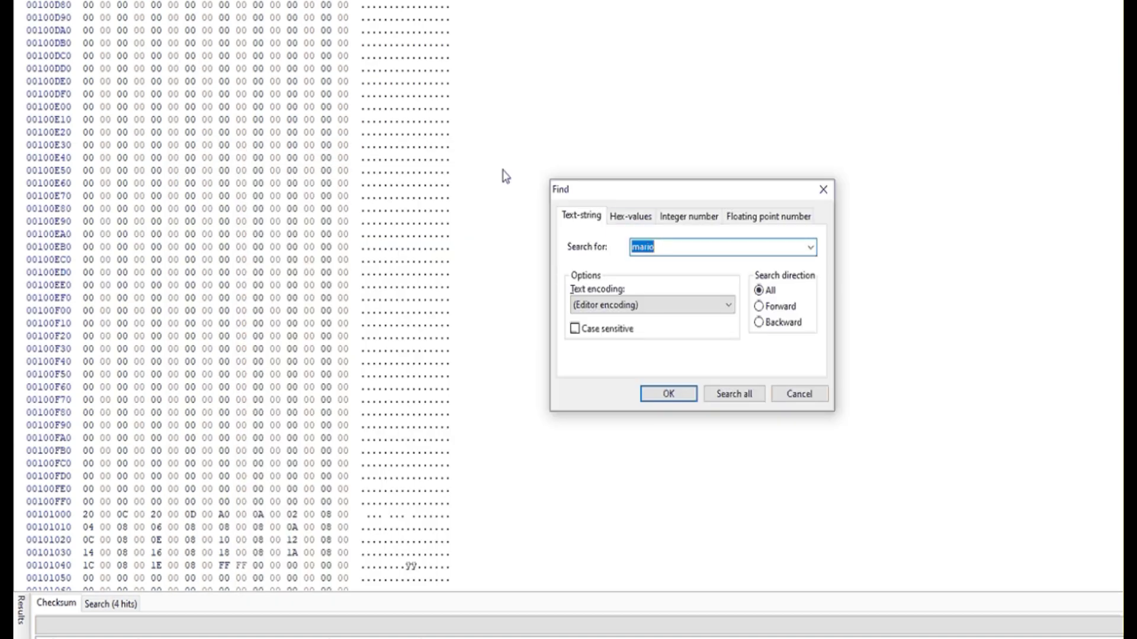
pyautogui.click(630, 216)
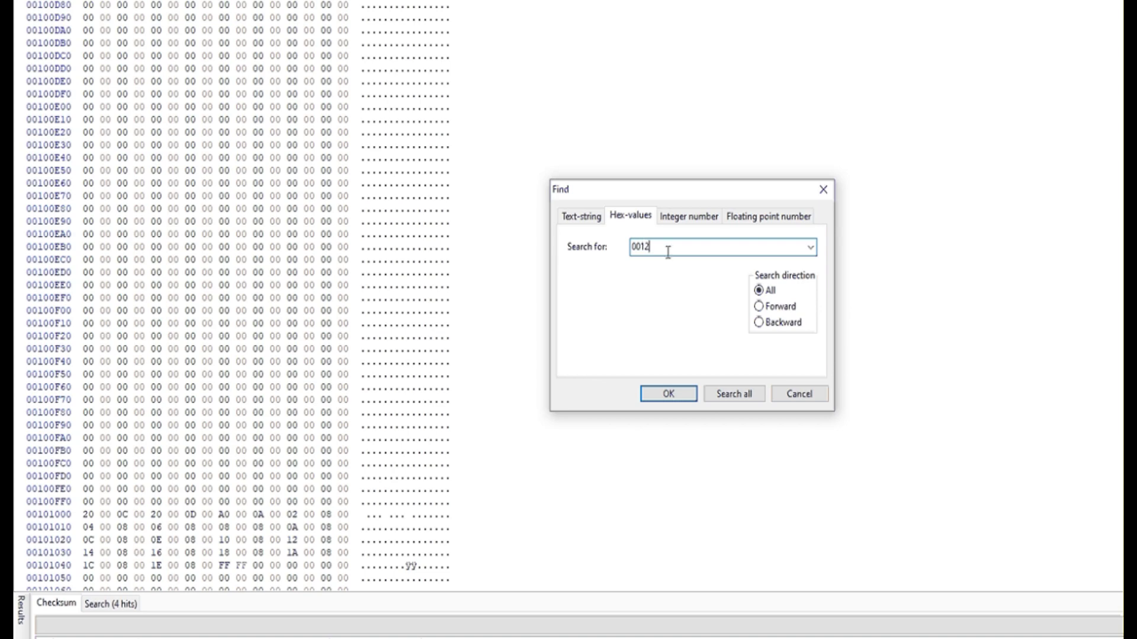
pyautogui.click(734, 393)
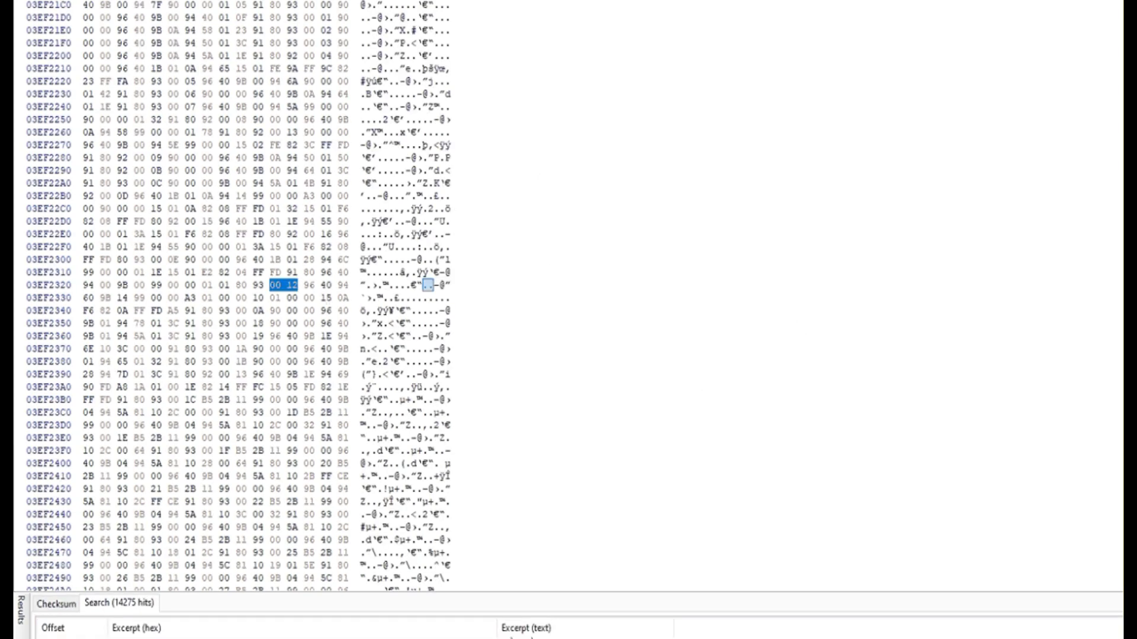
pyautogui.scroll(4, 378, 386)
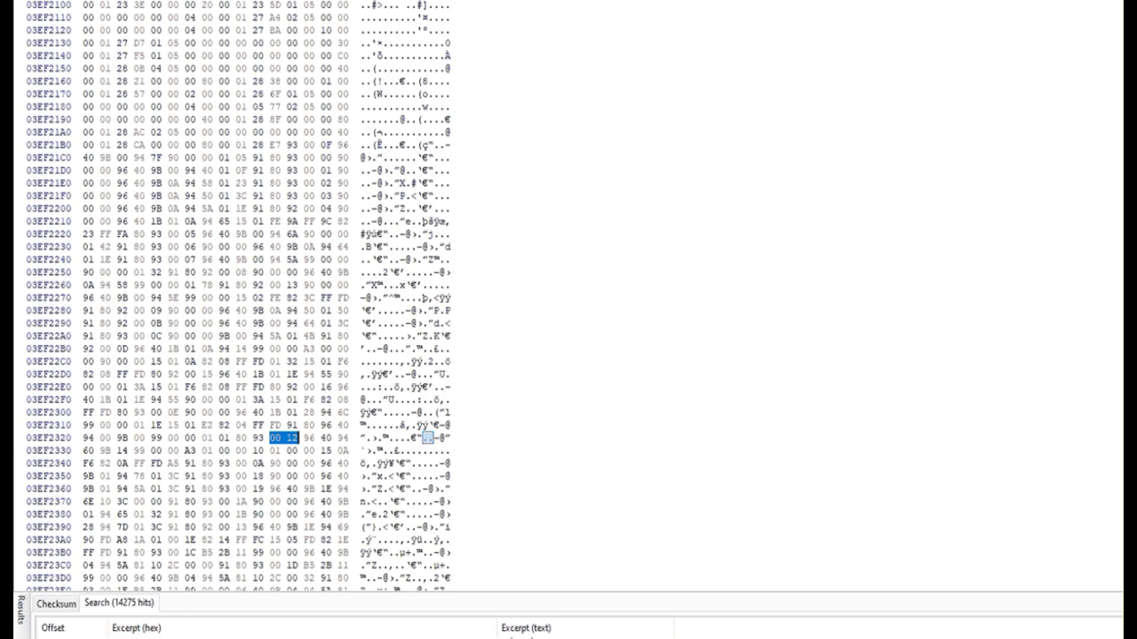
pyautogui.press('F3')
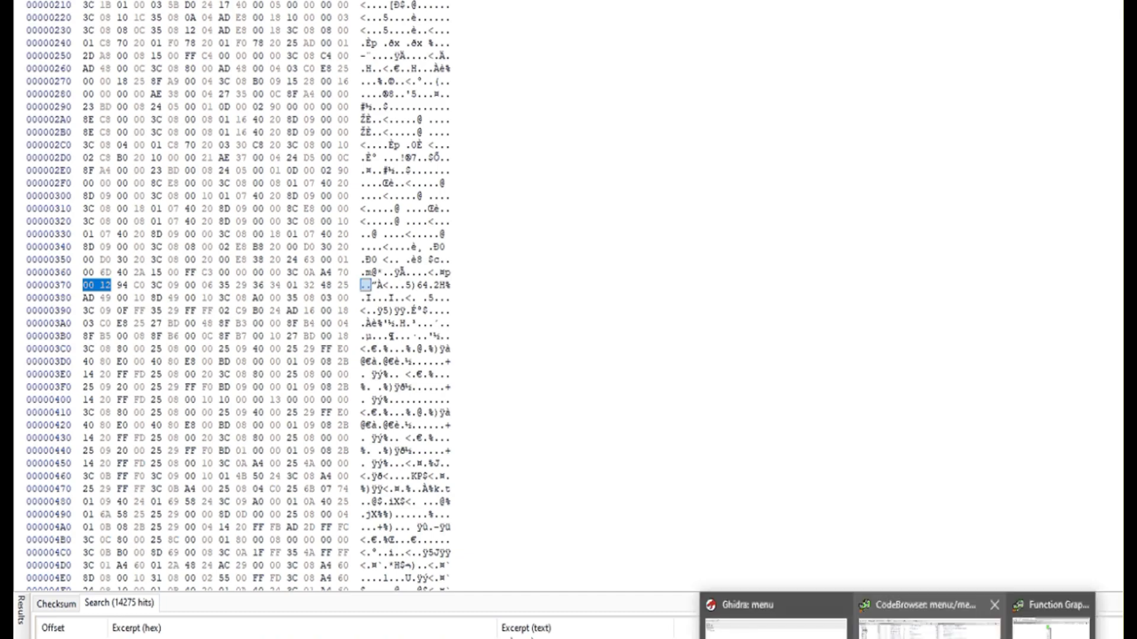
# Switch to the Ghidra CodeBrowser and examine the decompiled romMain code that handles menu pages and the maximum line count.
pyautogui.click(1052, 616)
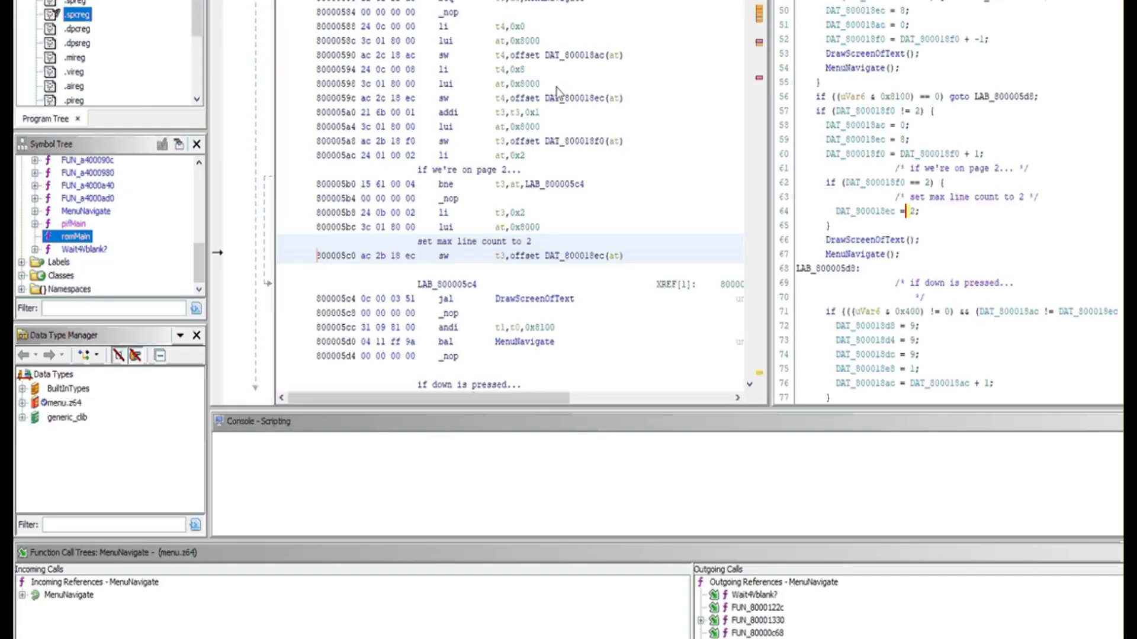
pyautogui.scroll(3, 559, 94)
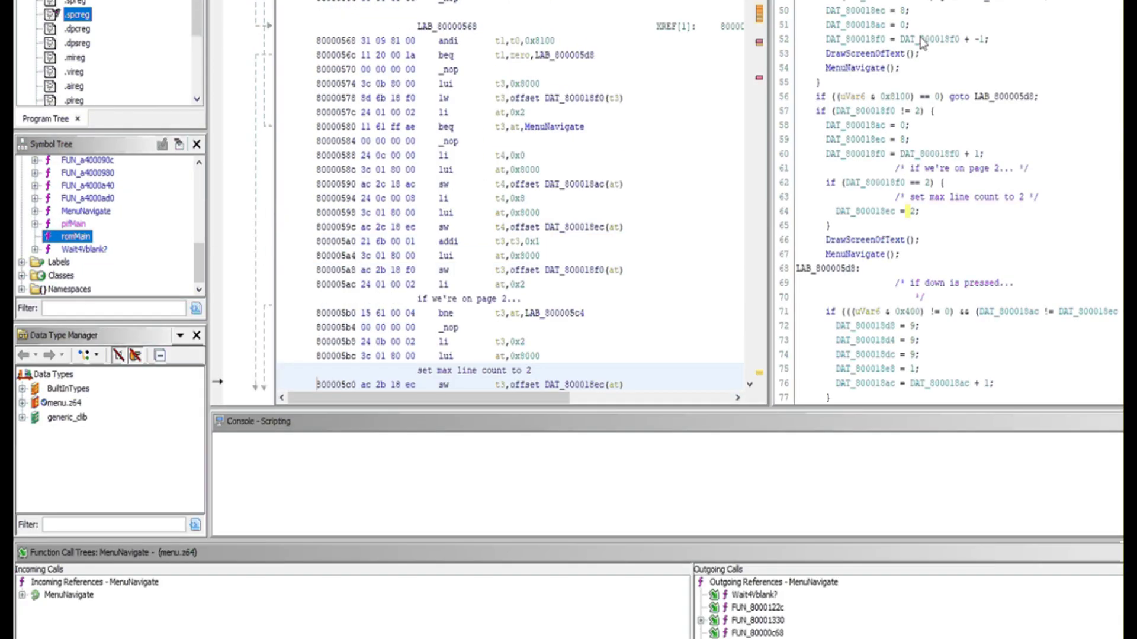
pyautogui.scroll(2, 909, 157)
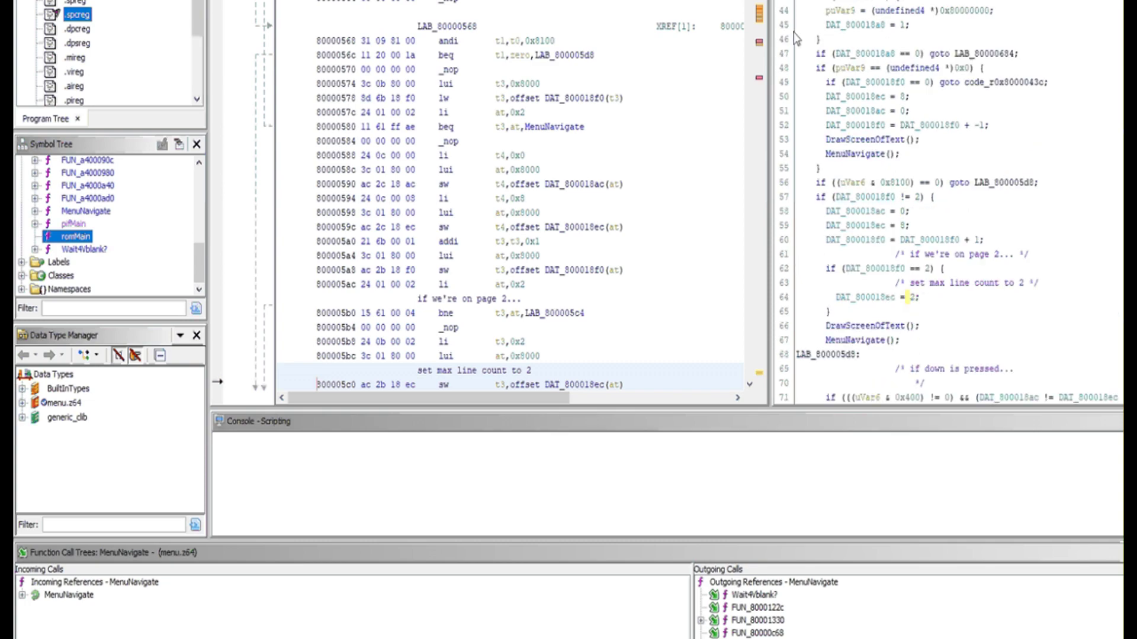
pyautogui.scroll(-1, 898, 169)
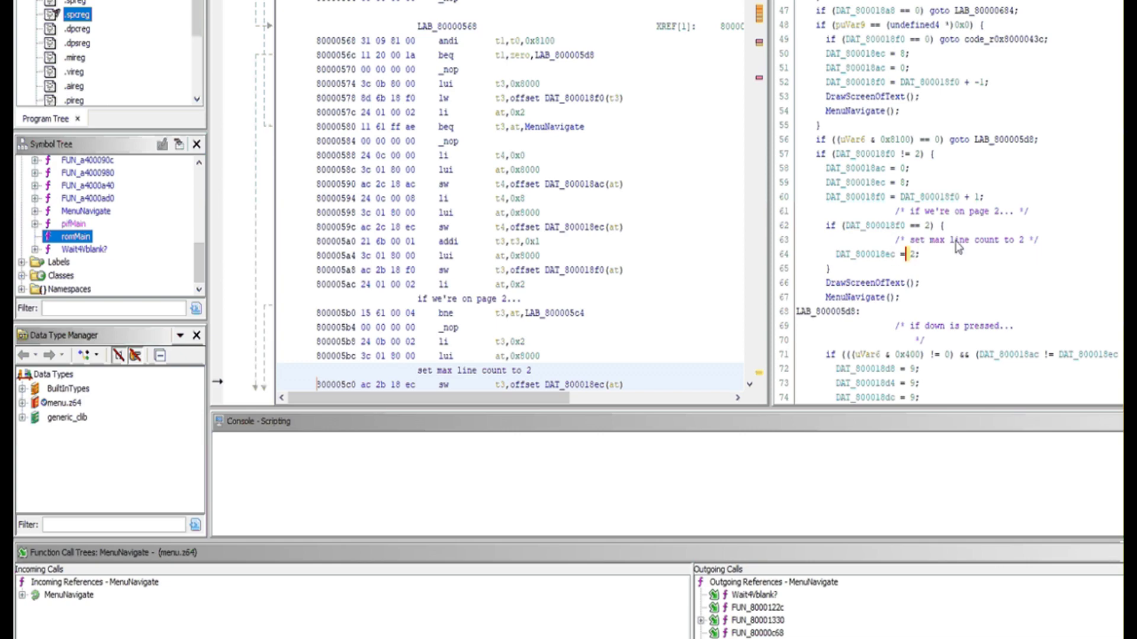
# Locate the instructions behind the page 2 condition in the listing, switch to HxD and search the ROM for hex value 24 01 00 02.
pyautogui.click(912, 260)
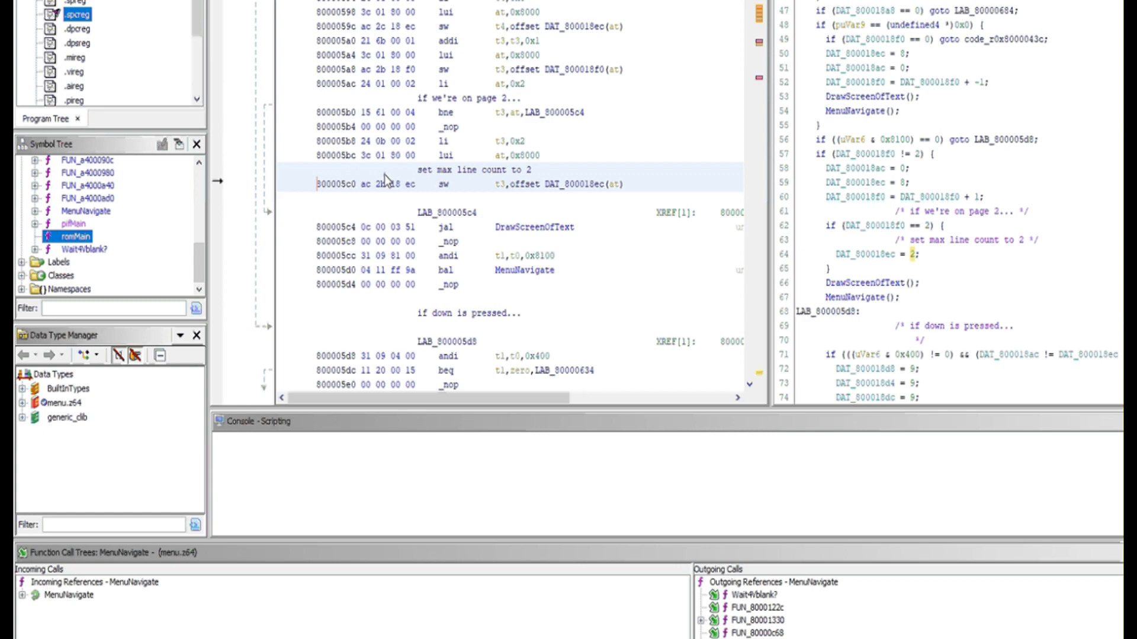
pyautogui.click(928, 226)
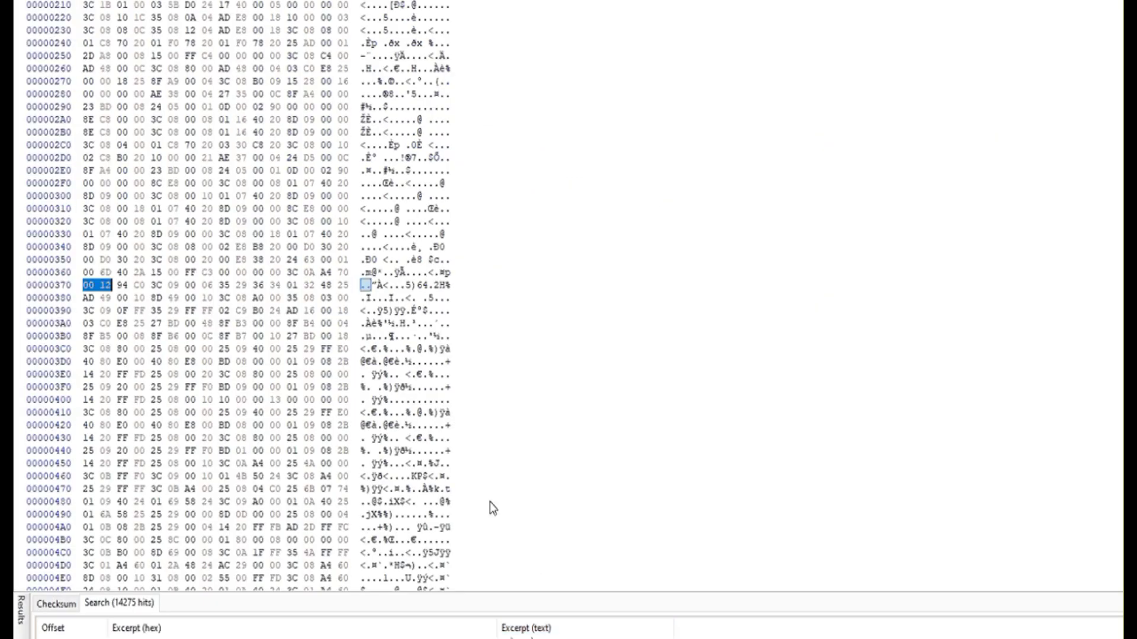
pyautogui.hotkey('ctrl', 'f')
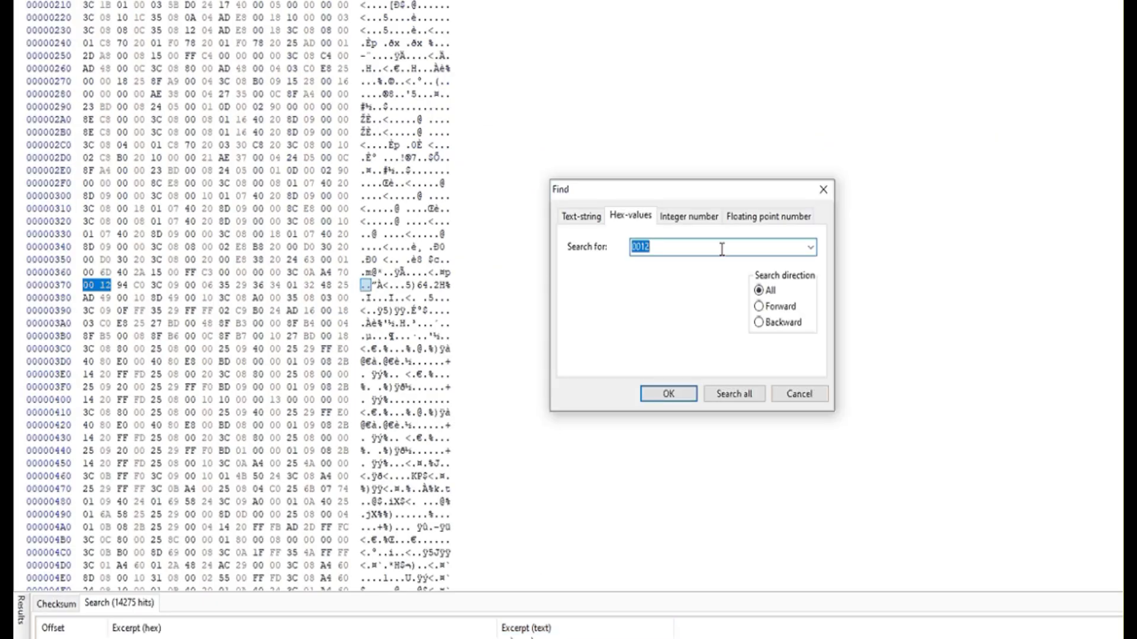
pyautogui.click(809, 247)
pyautogui.click(802, 288)
pyautogui.click(684, 392)
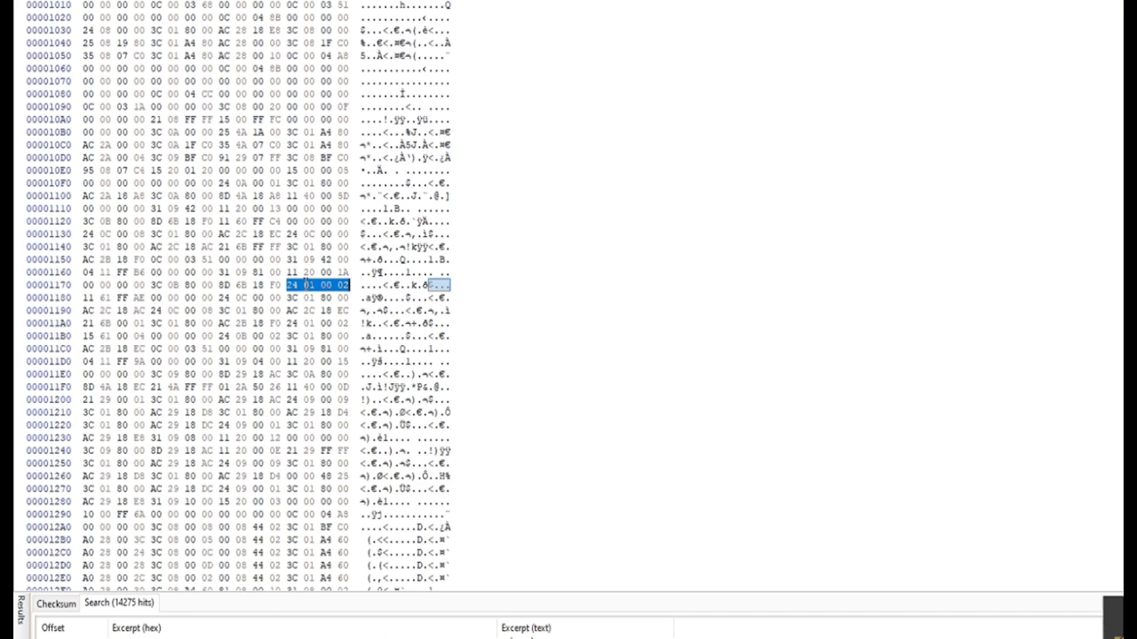
# Compare the match with the Ghidra listing, select the 02 byte at offset 117F in HxD, and return to Ghidra.
pyautogui.hotkey('alt', 'Tab')
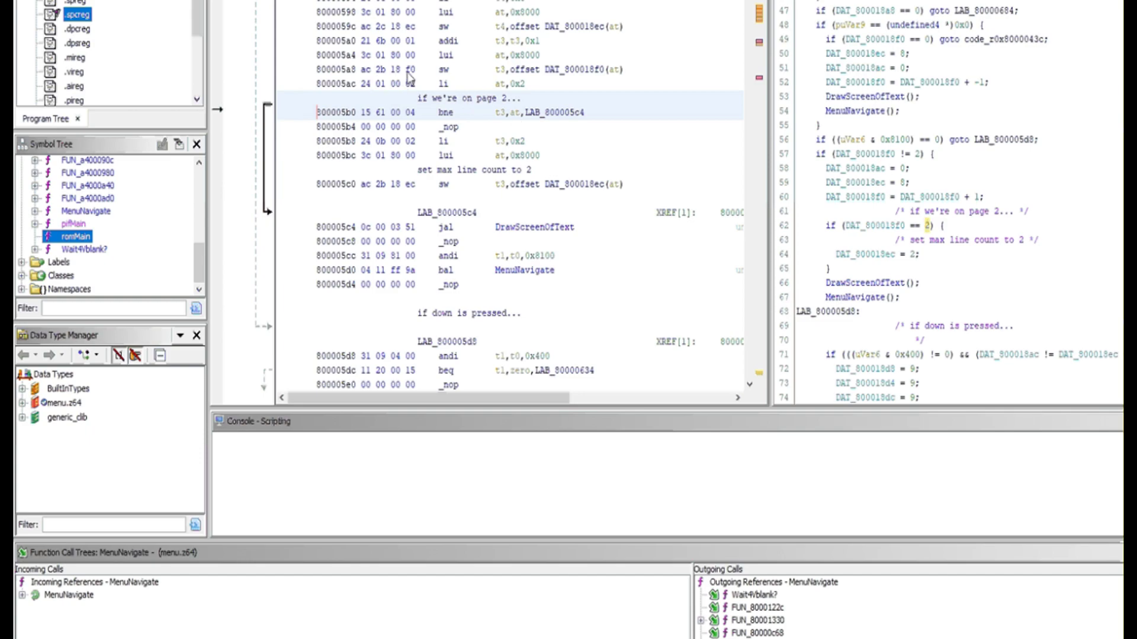
pyautogui.hotkey('alt', 'Tab')
pyautogui.click(263, 283)
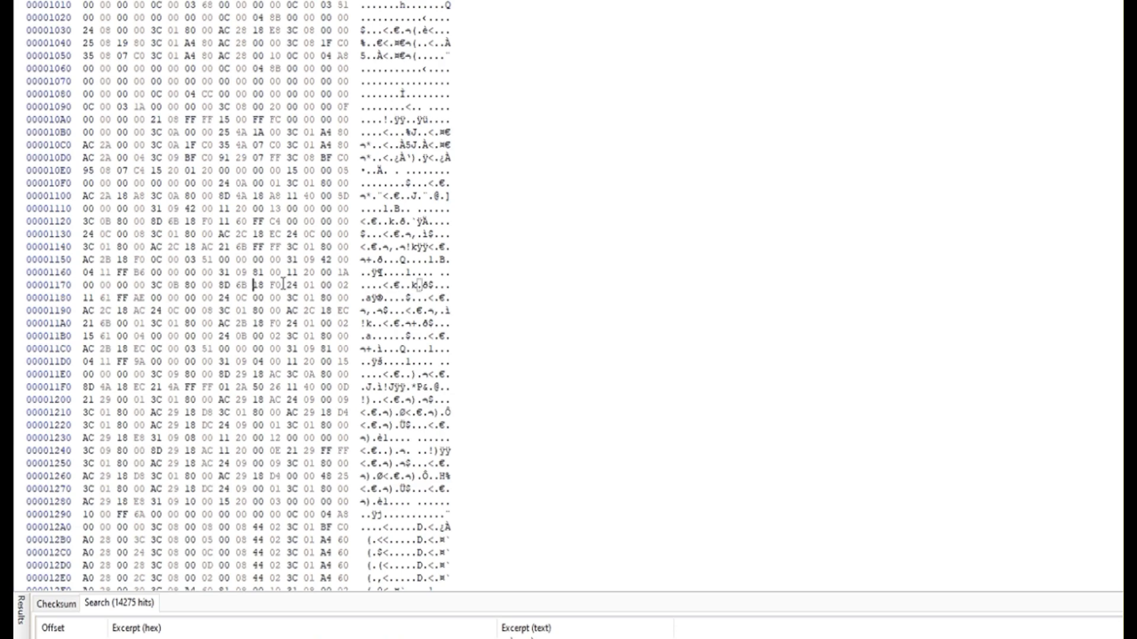
pyautogui.click(338, 285)
pyautogui.moveTo(338, 285); pyautogui.dragTo(350, 285)
pyautogui.hotkey('alt', 'Tab')
pyautogui.hotkey('alt', 'Tab')
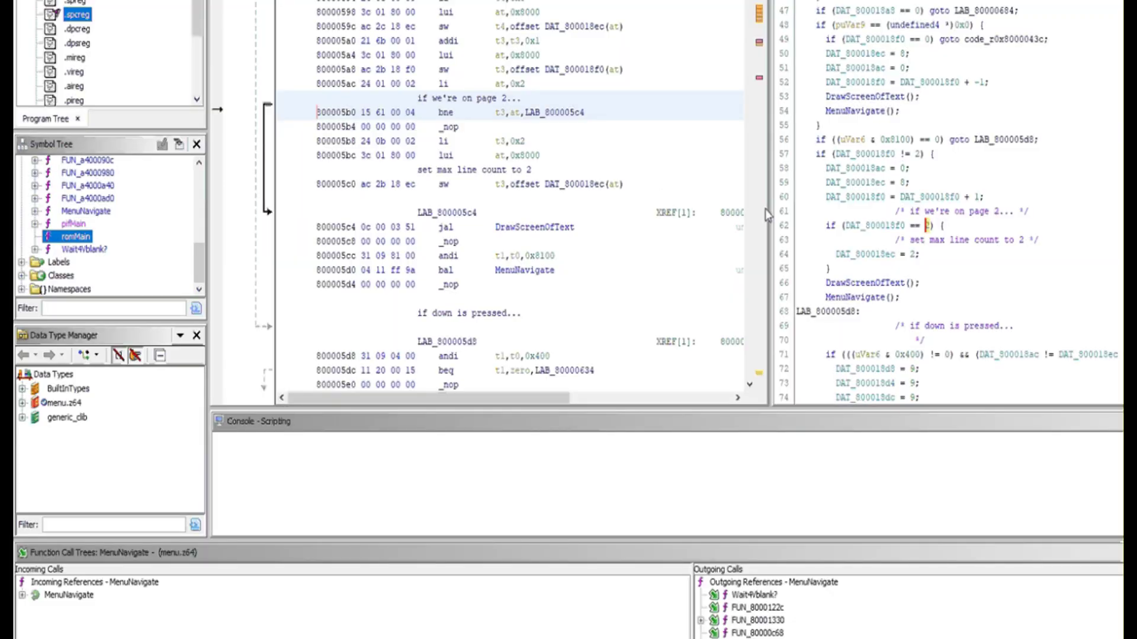
# Locate the max line count assignment in the listing, switch to HxD and highlight 24 01 00 02 in the row at offset 11A0.
pyautogui.click(913, 254)
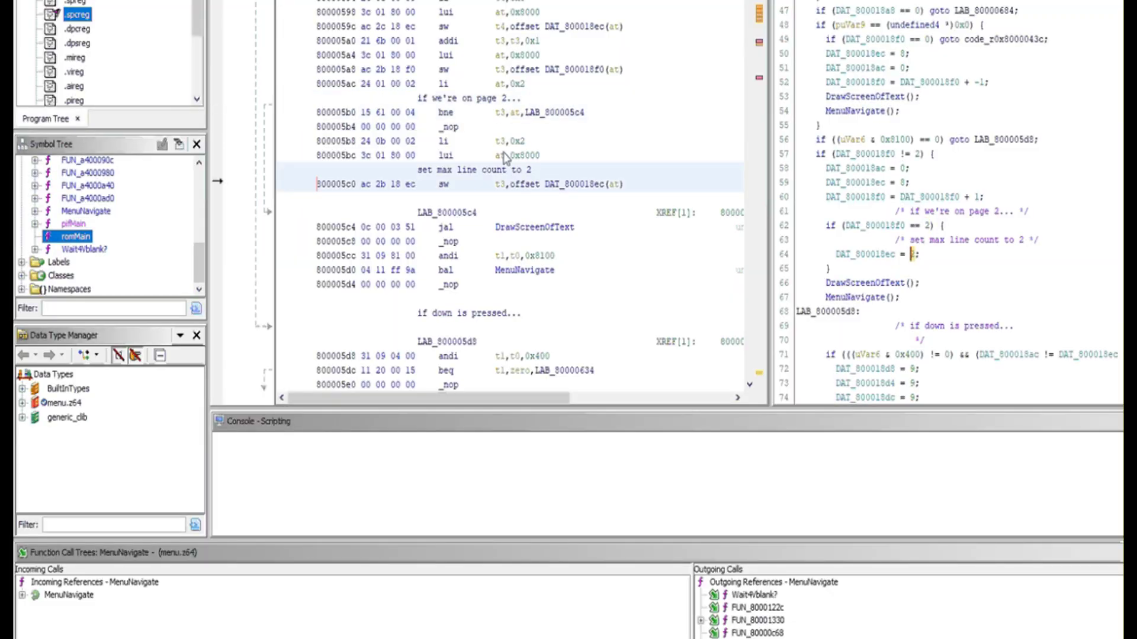
pyautogui.hotkey('alt', 'Tab')
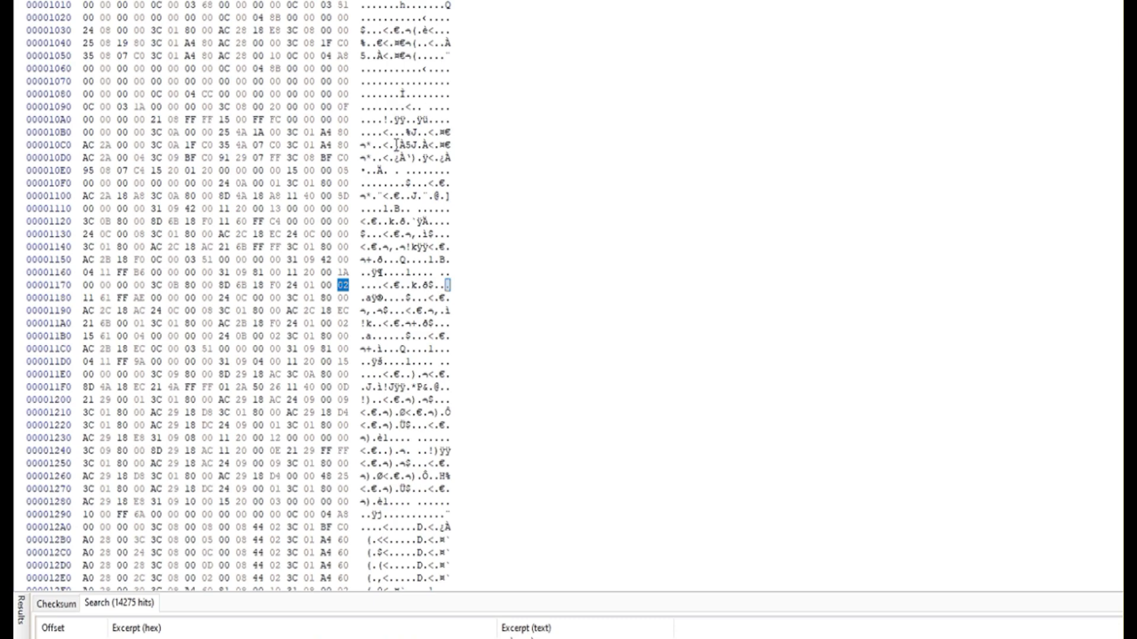
pyautogui.moveTo(290, 323); pyautogui.dragTo(350, 326)
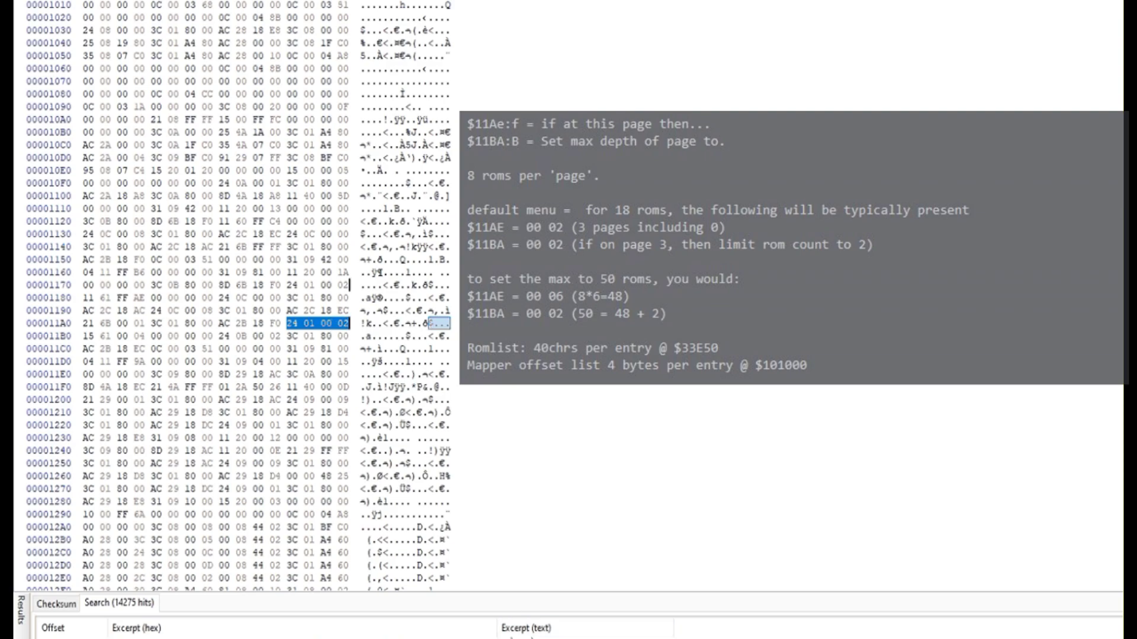
# Switch to Calculator, multiply 7 by 8, and return to HxD.
pyautogui.hotkey('alt', 'Tab')
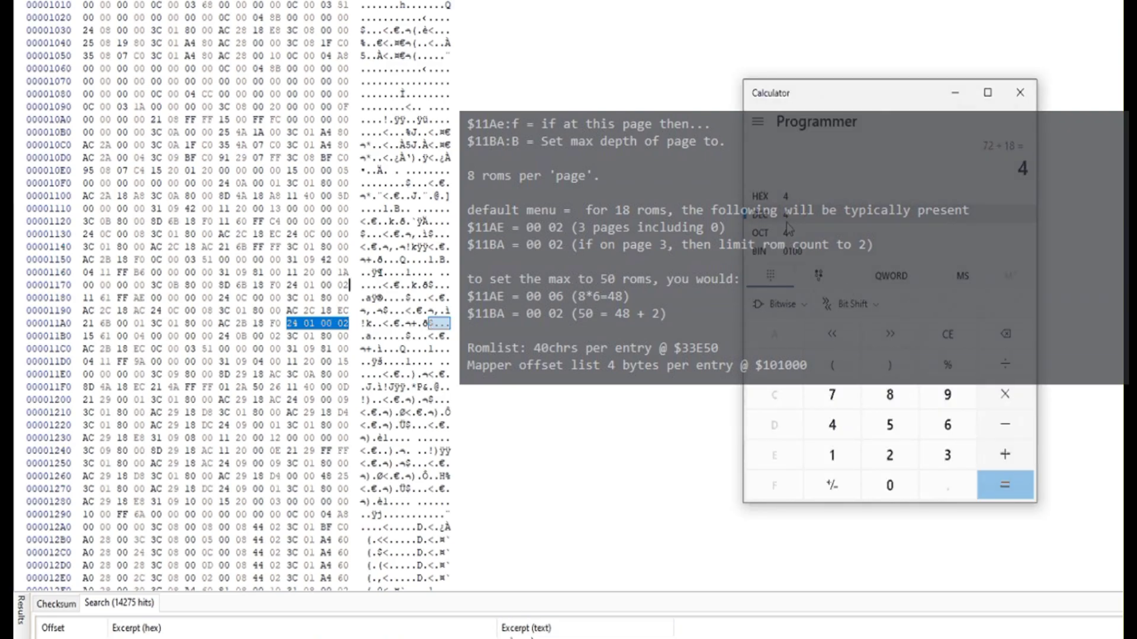
pyautogui.click(839, 398)
pyautogui.hotkey('shift', '8')
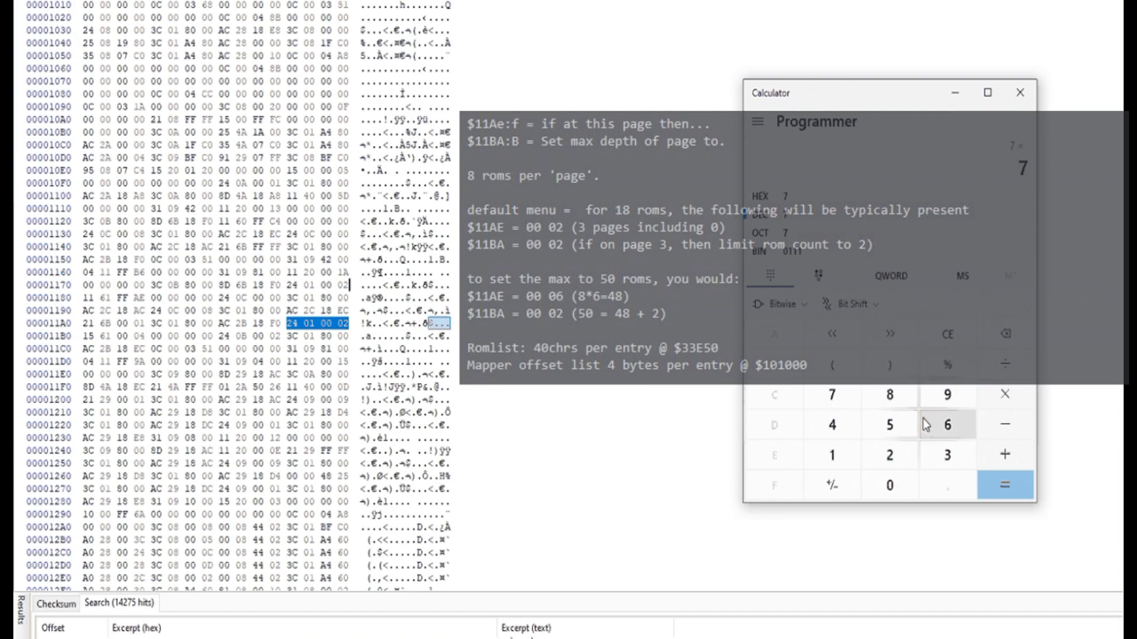
pyautogui.press('8')
pyautogui.click(990, 485)
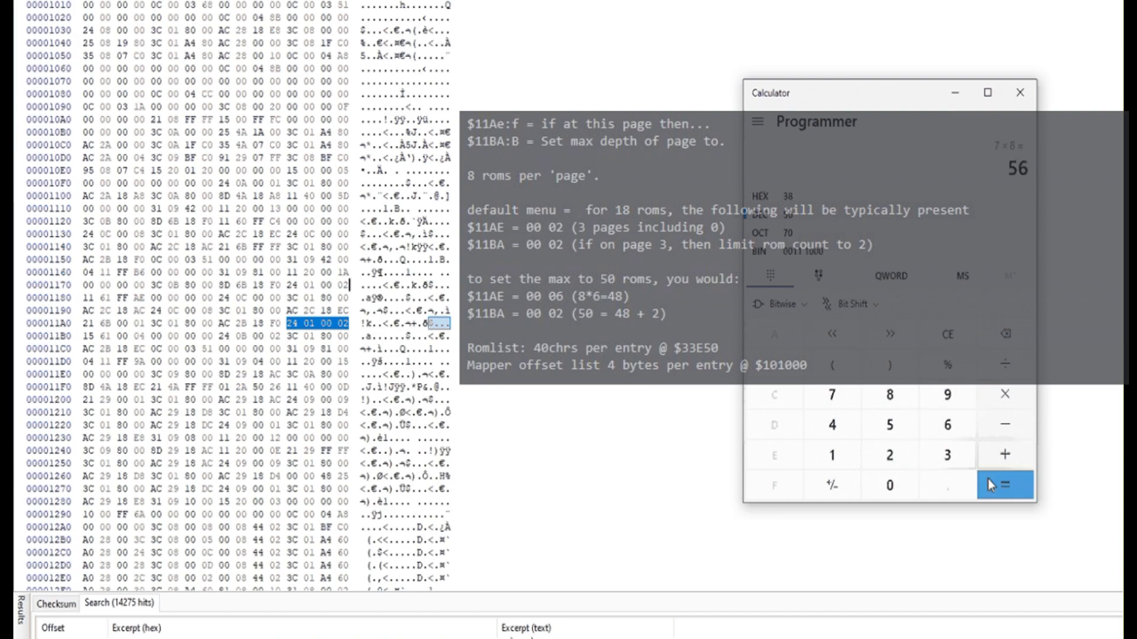
pyautogui.click(346, 285)
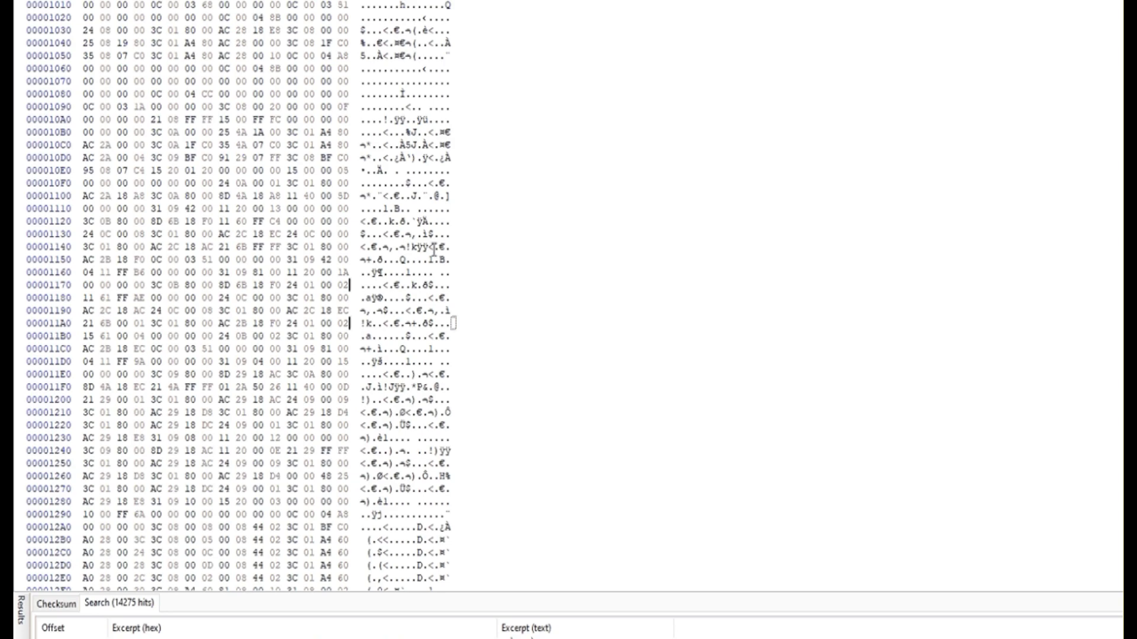
# Examine the bytes following offset 11A0, and check the N64brew hardware-dev discussion in Discord before returning to HxD.
pyautogui.scroll(-5, 425, 256)
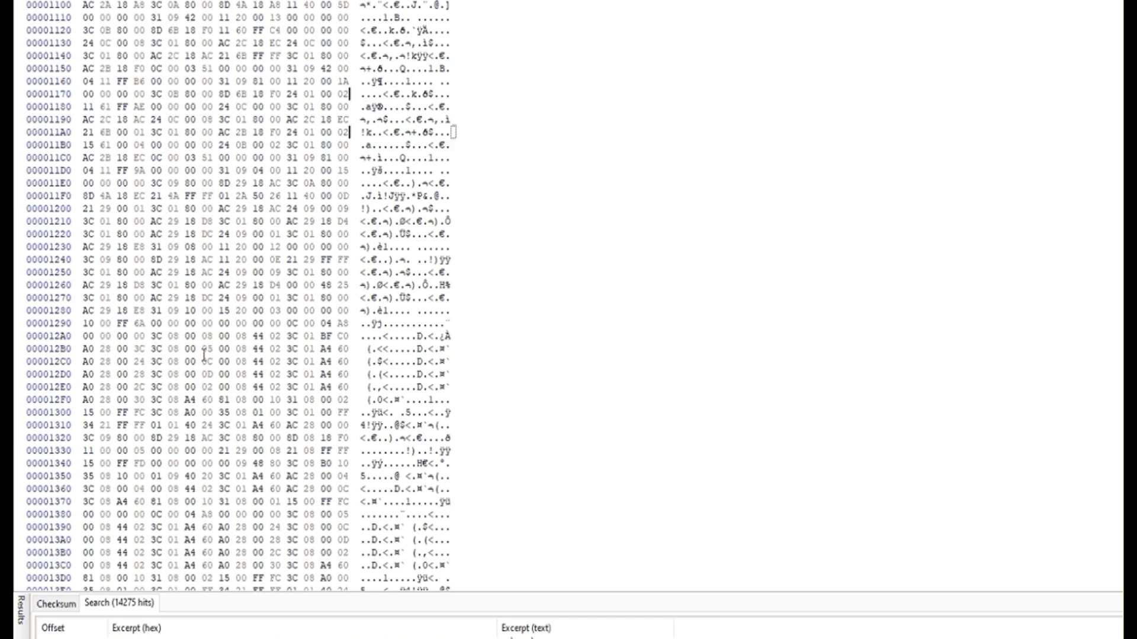
pyautogui.hotkey('alt', 'Tab')
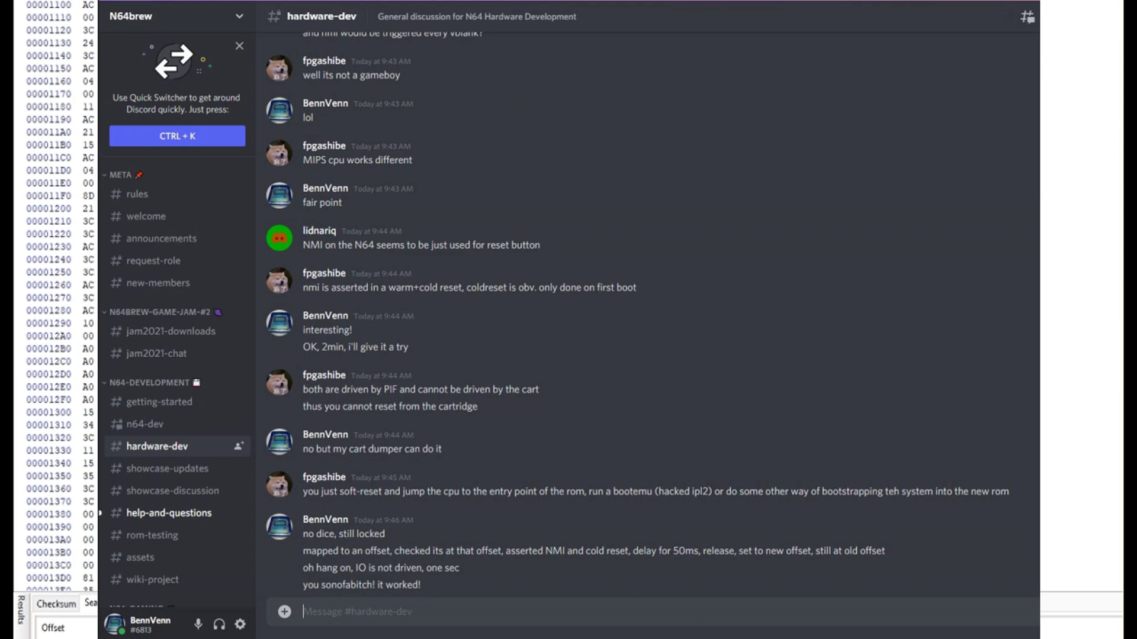
pyautogui.hotkey('alt', 'Tab')
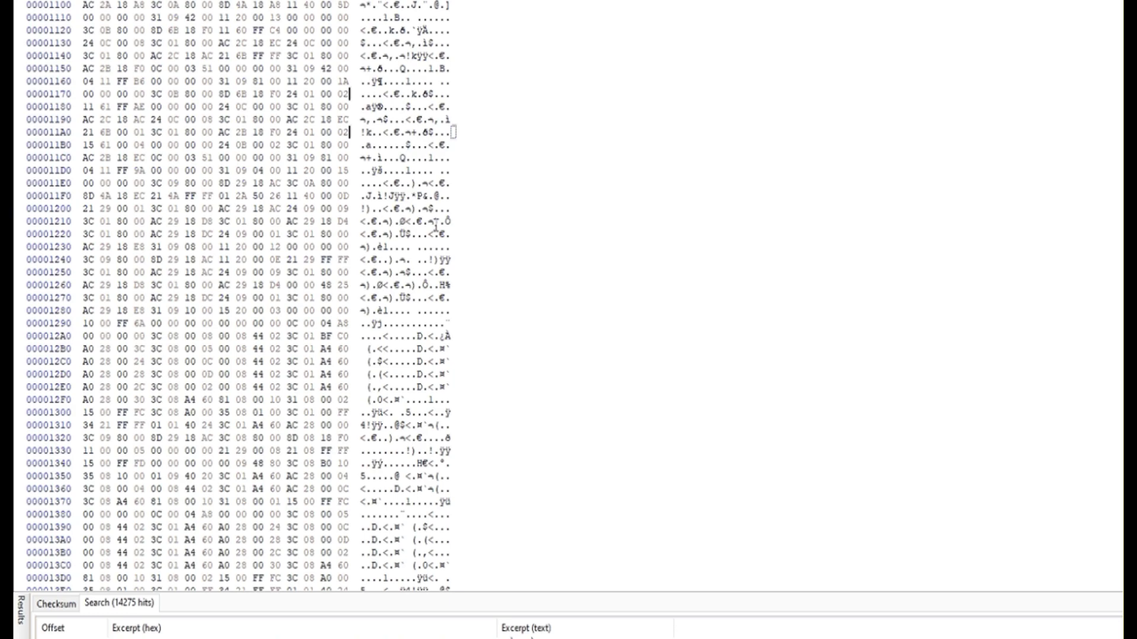